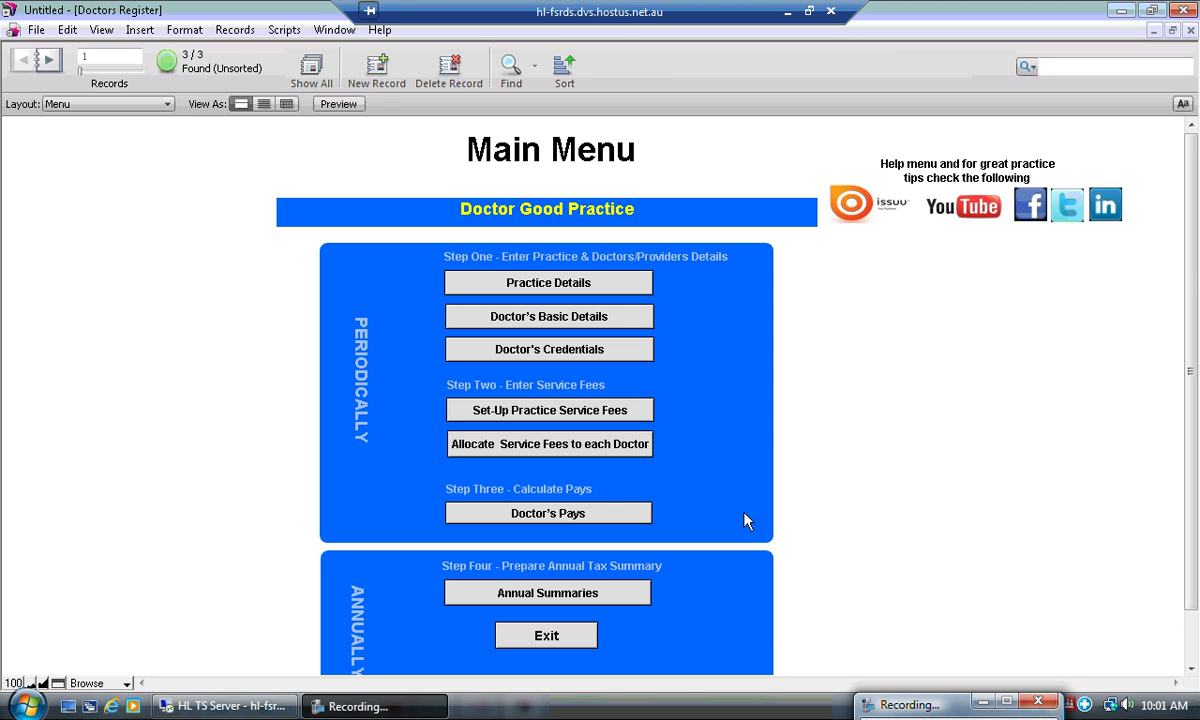
Step: Open the Calculation Sheet from the Doctor's Pays menu
click(575, 515)
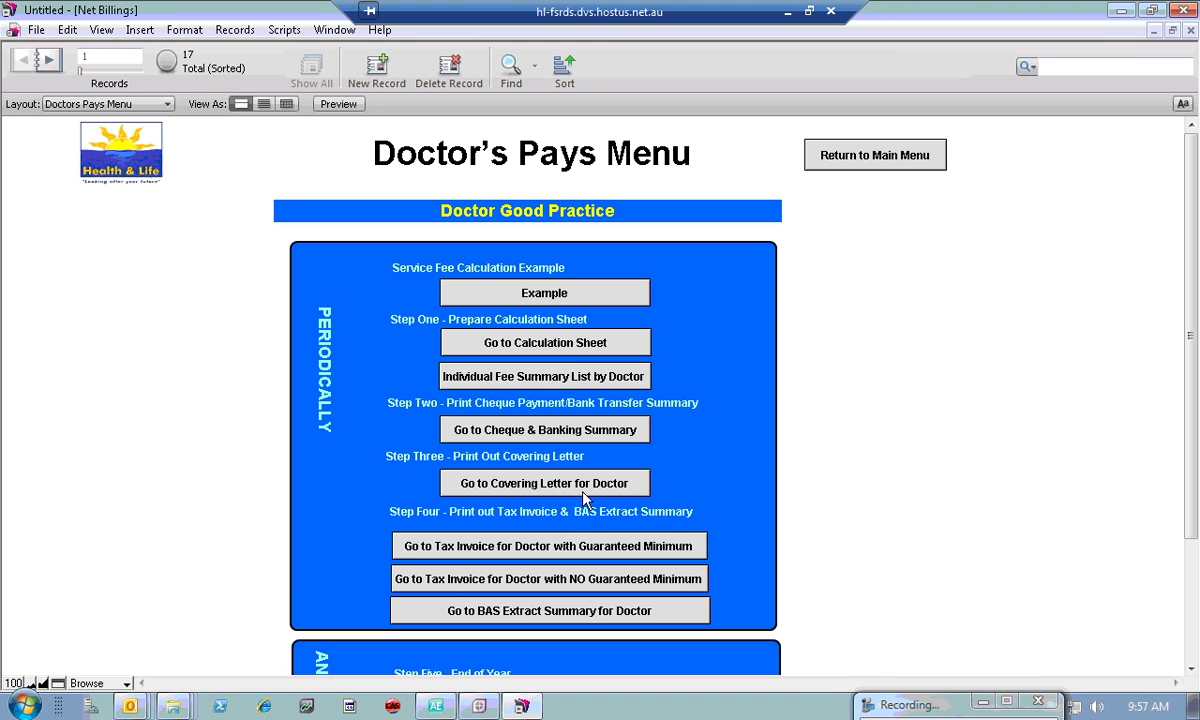
click(577, 345)
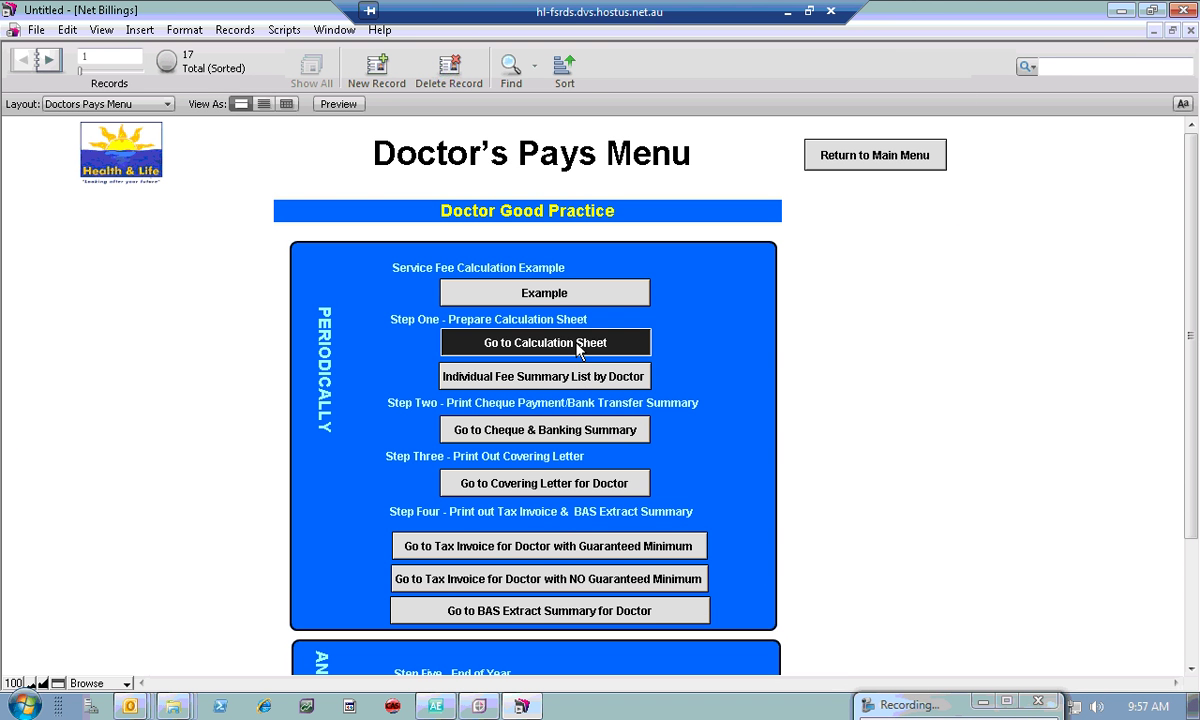
click(585, 390)
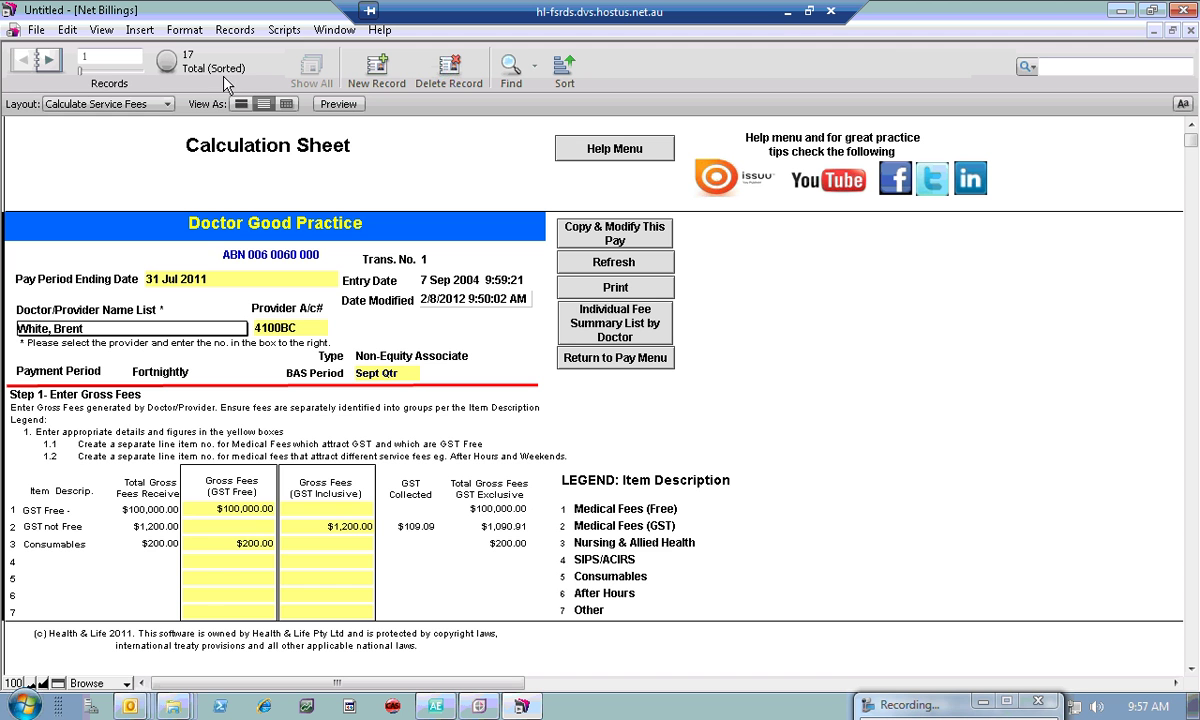
Step: Browse through the pay records on the Calculation Sheet up to the last one, checking each pay period ending date
click(52, 61)
click(53, 62)
click(54, 62)
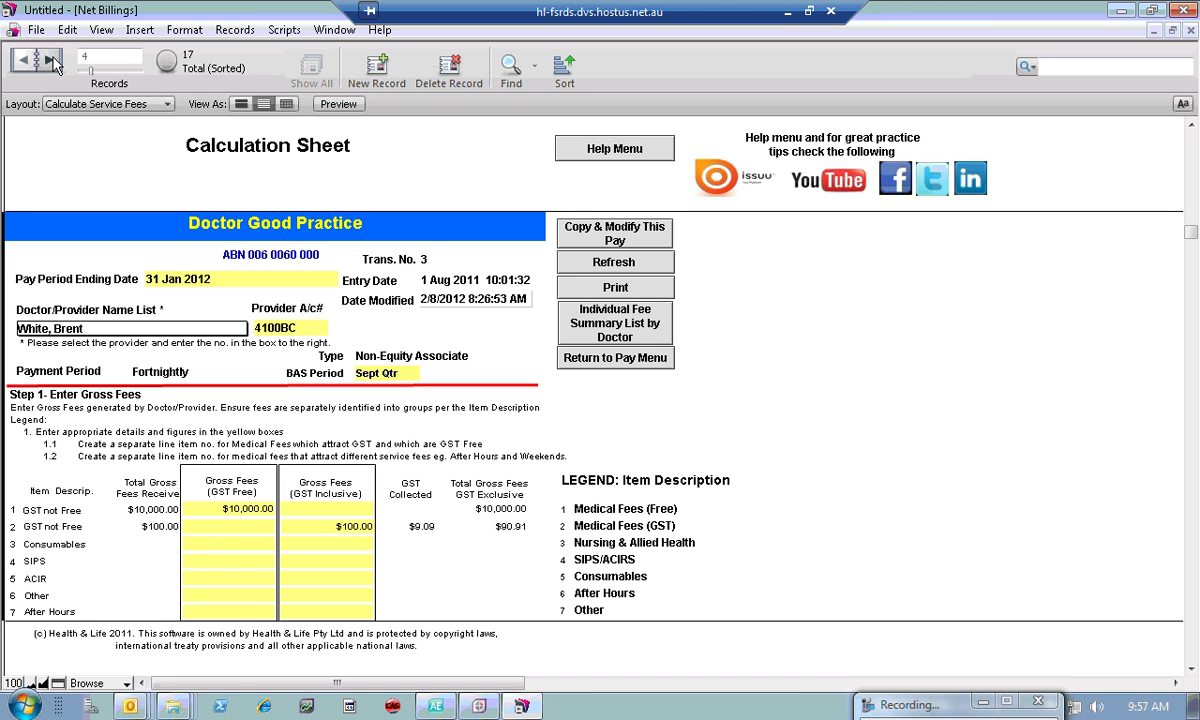
click(54, 62)
click(54, 62)
click(54, 62)
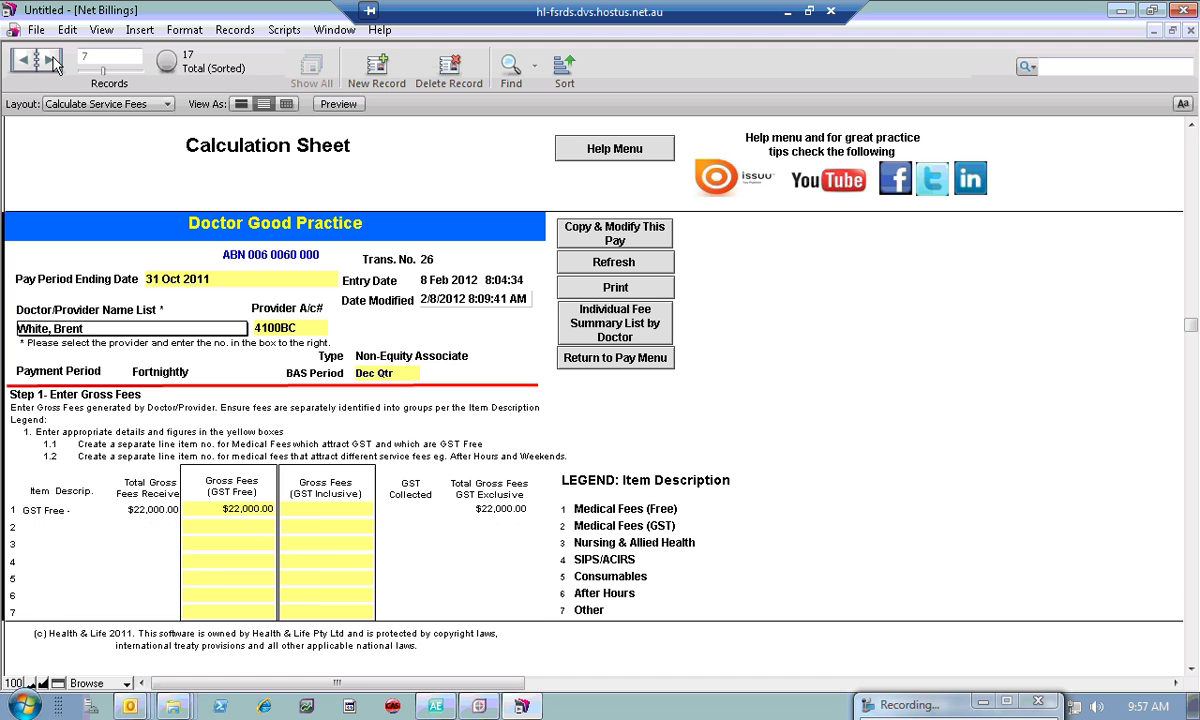
click(54, 62)
click(54, 62)
click(54, 62)
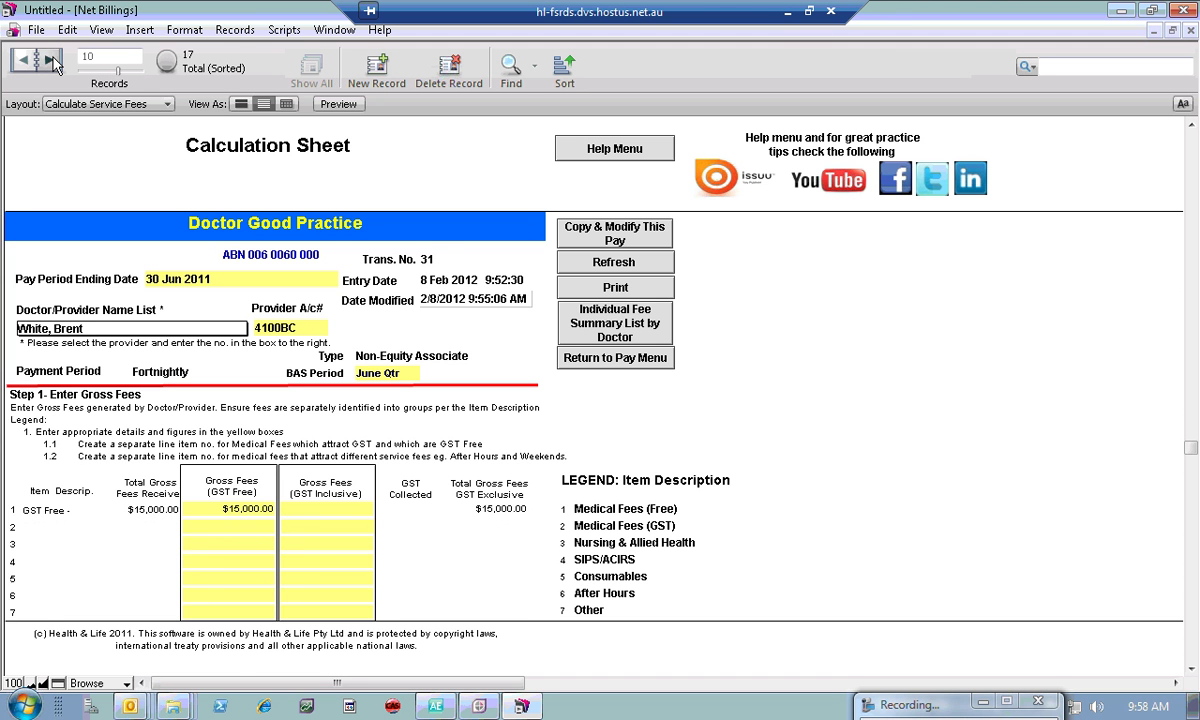
click(54, 62)
click(24, 61)
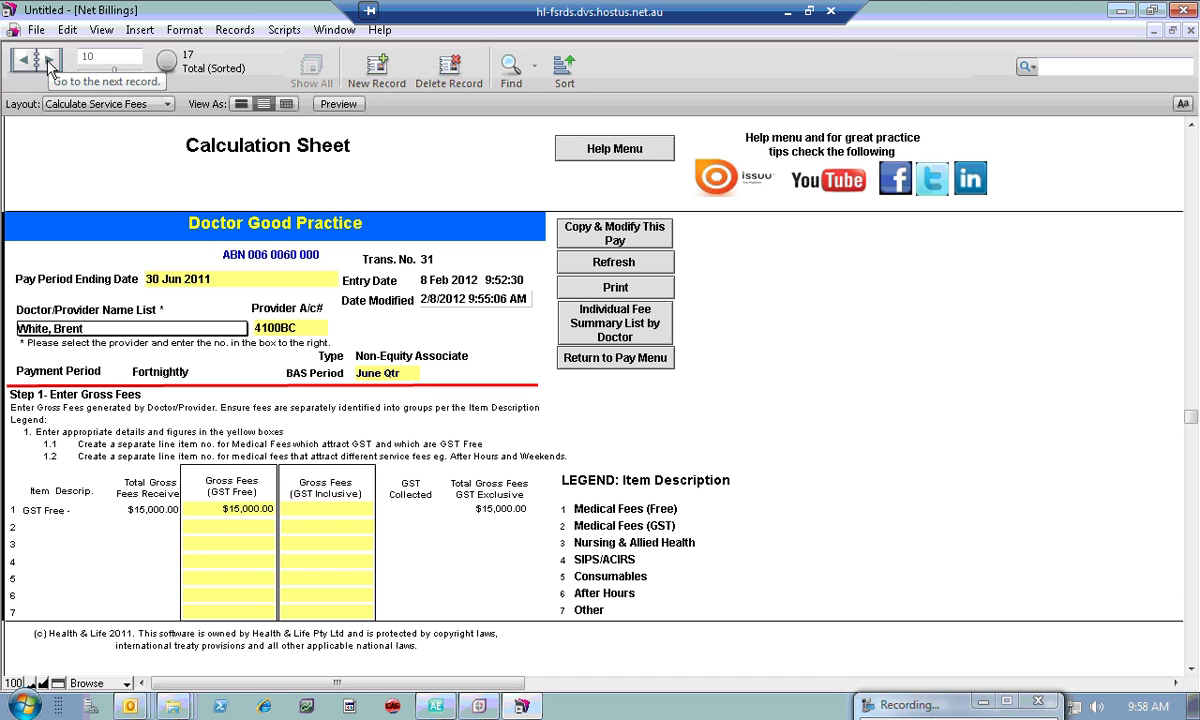
click(48, 61)
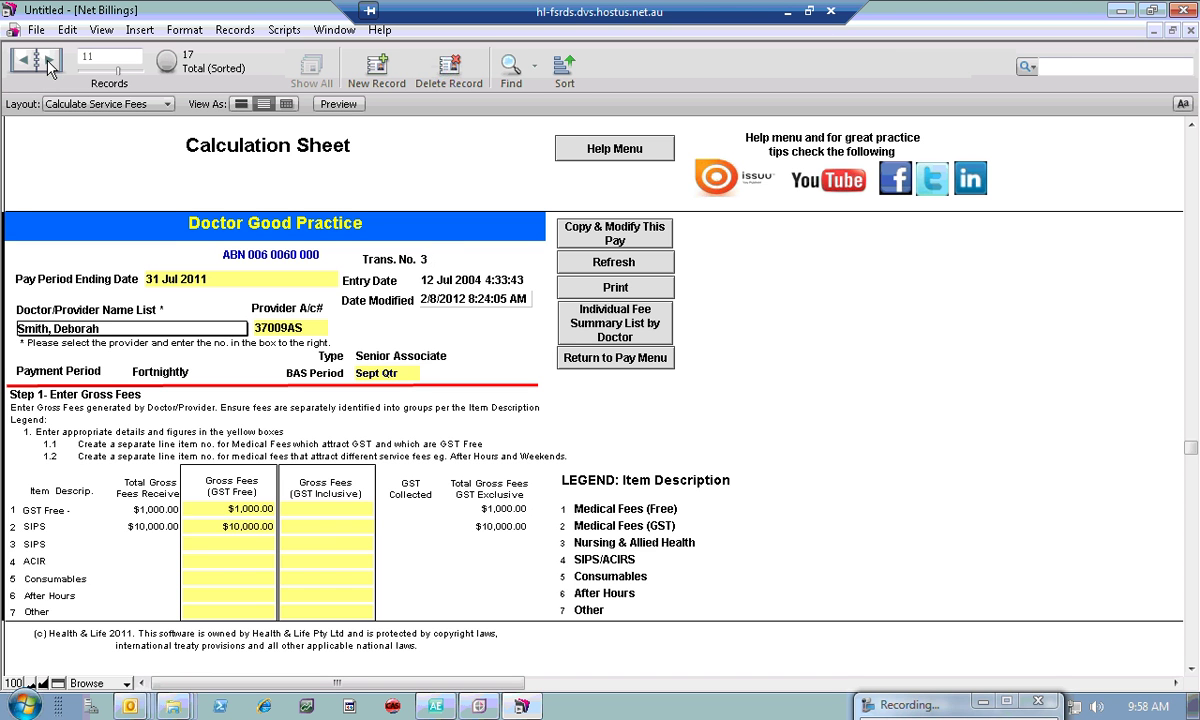
click(48, 61)
click(48, 61)
click(48, 61)
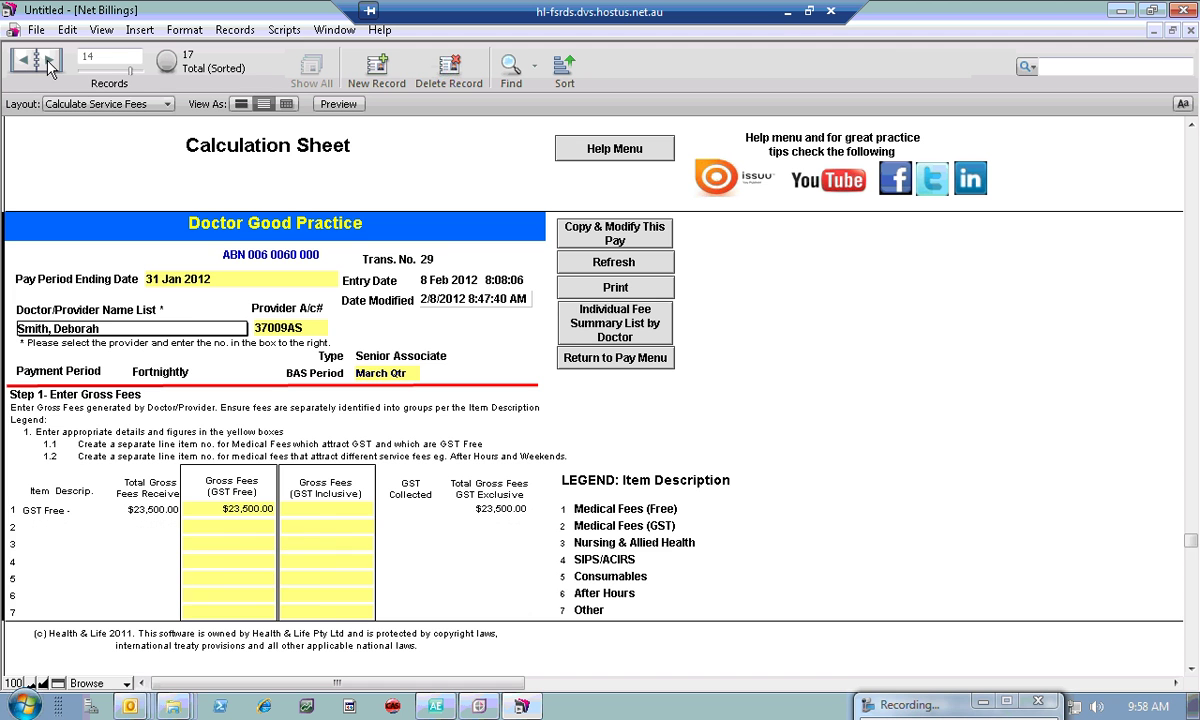
click(48, 61)
click(47, 60)
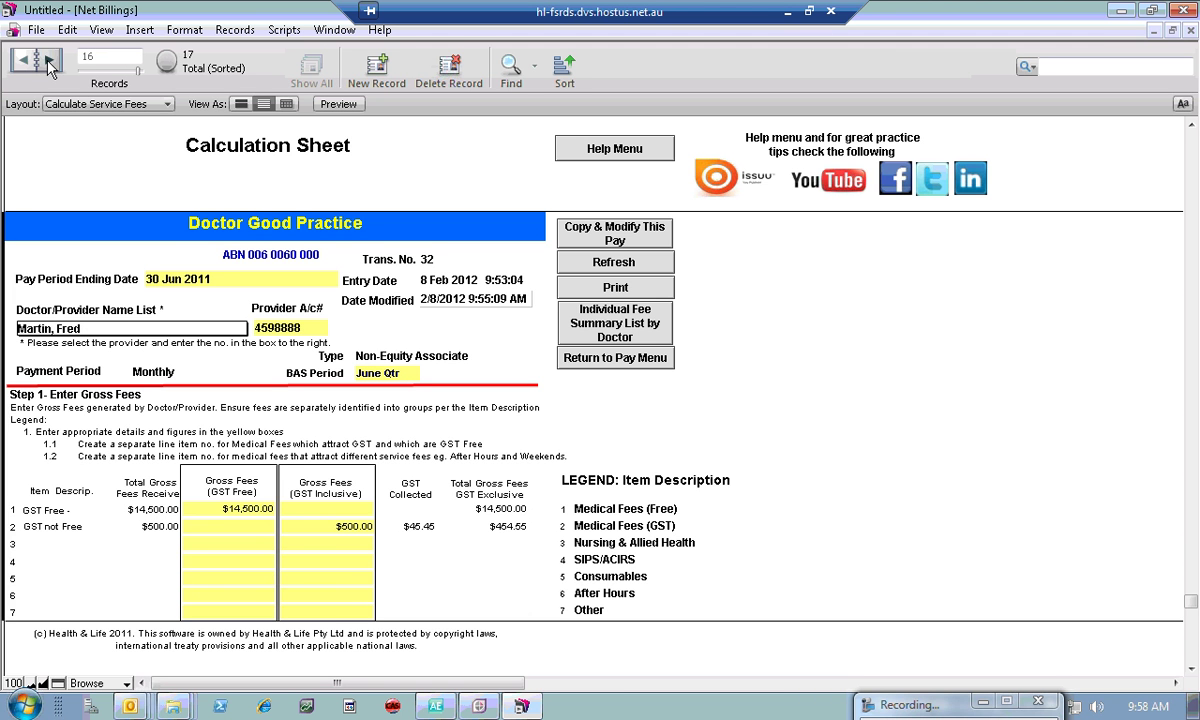
click(47, 60)
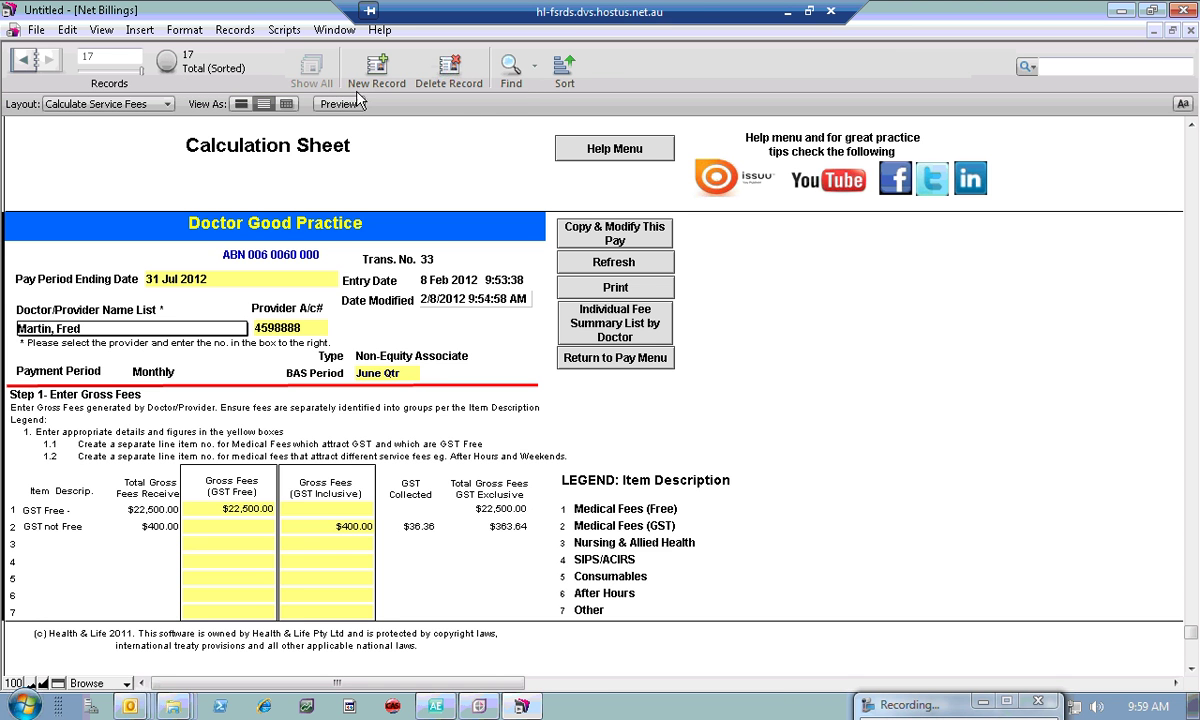
Step: Start a find request on the Calculation Sheet with 7/1/2011 as the Pay Period Ending Date
click(512, 70)
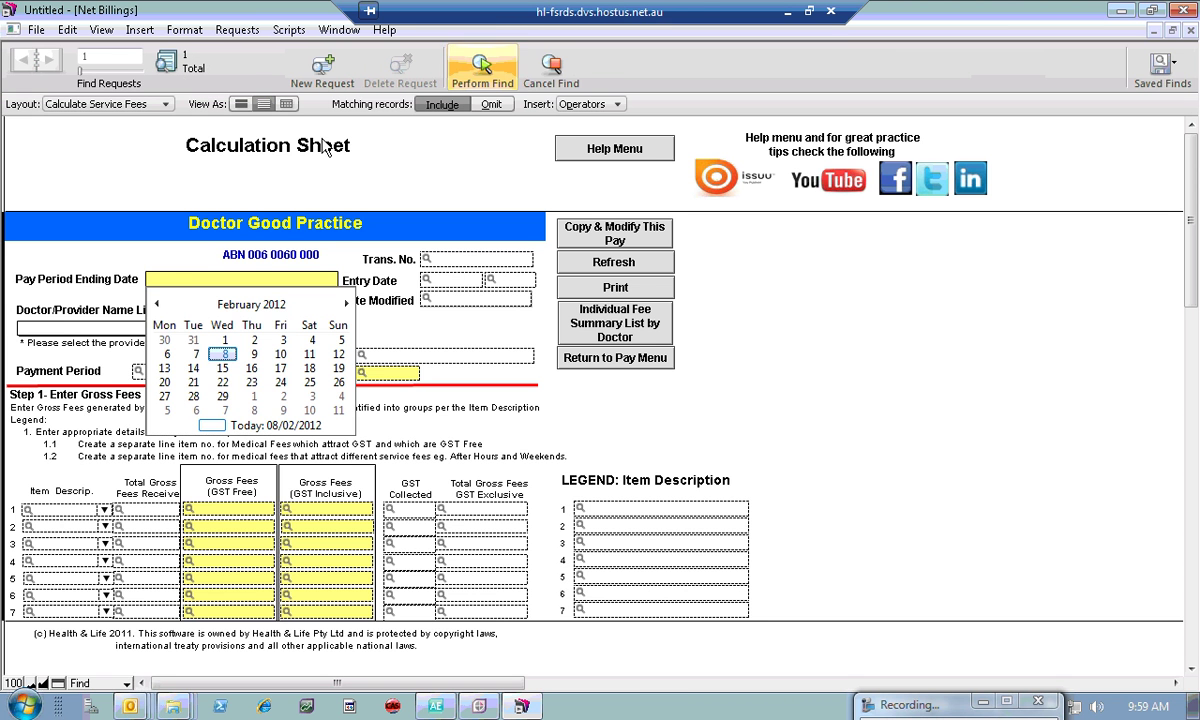
click(157, 304)
click(157, 304)
click(157, 305)
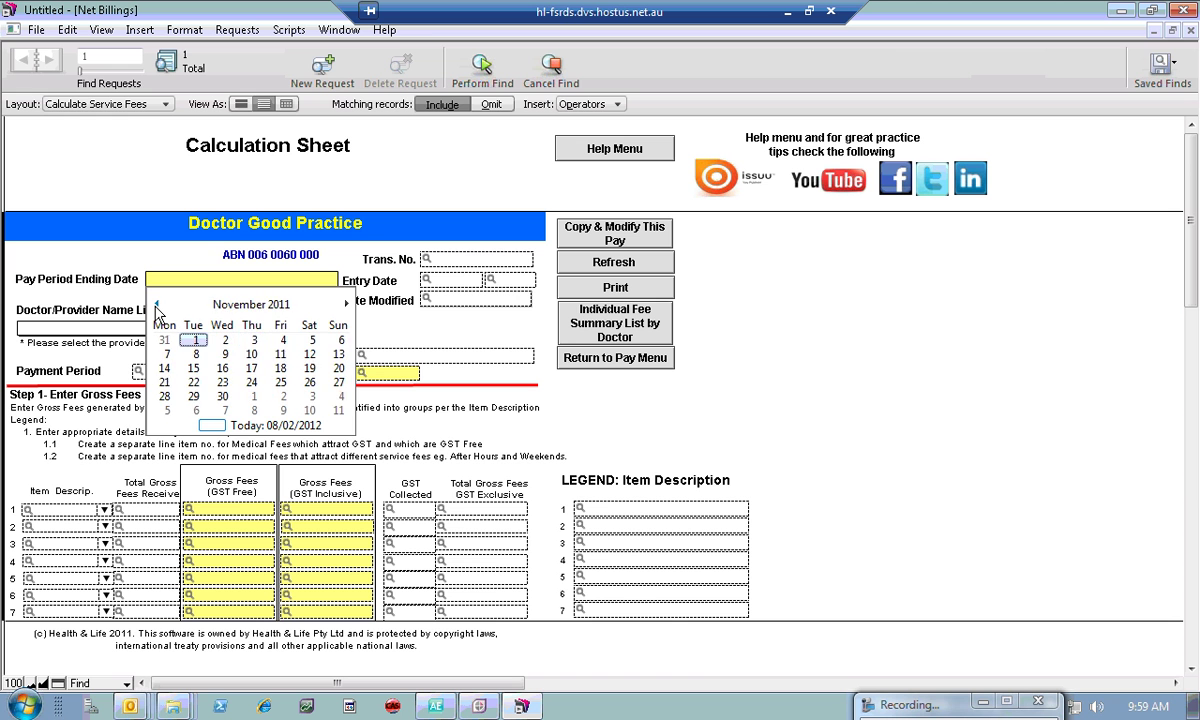
click(157, 305)
click(157, 305)
click(157, 305)
click(157, 305)
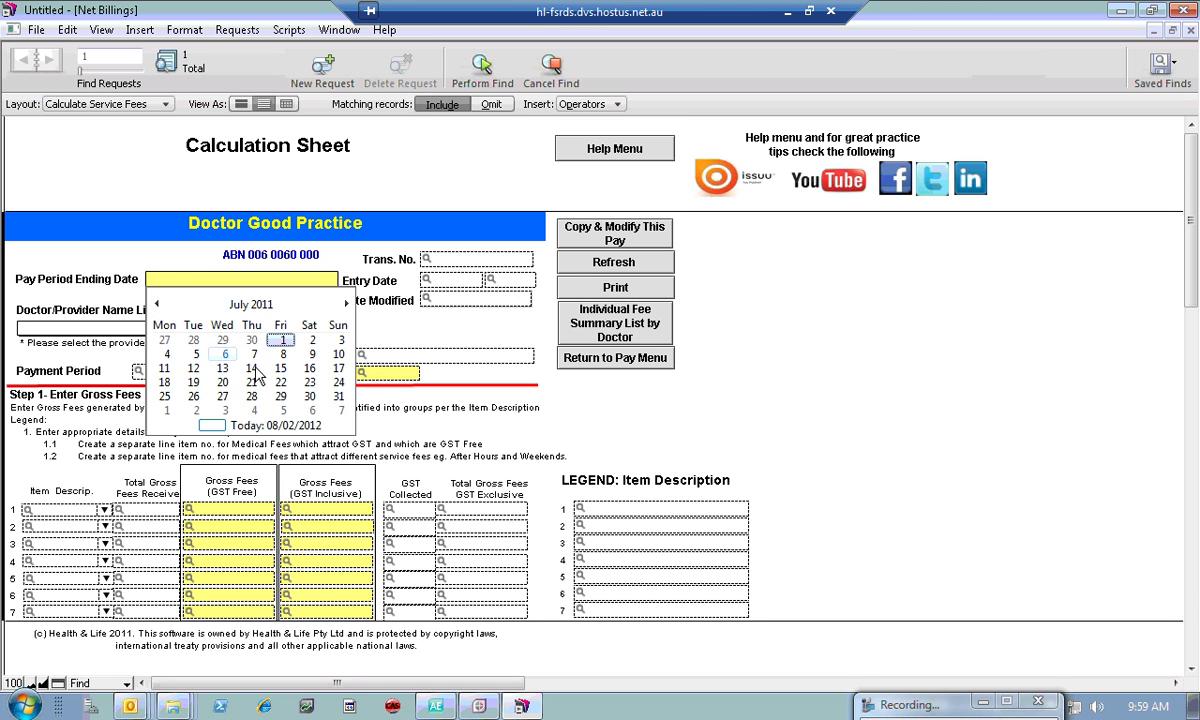
click(282, 340)
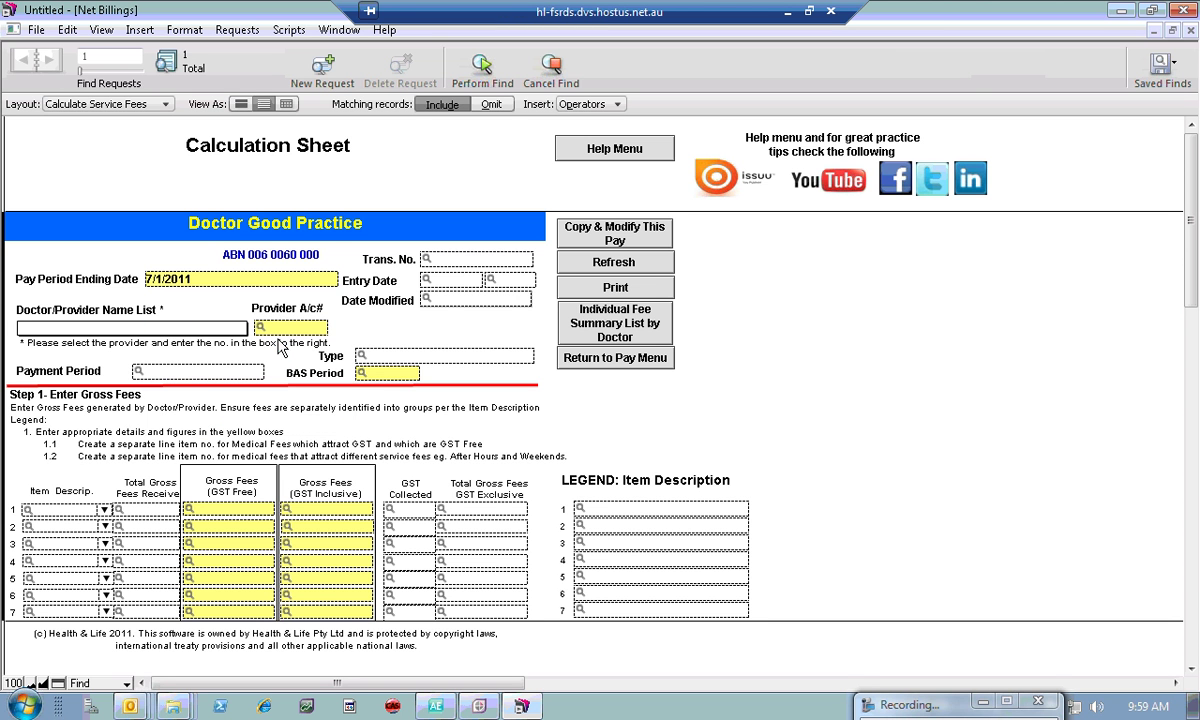
Step: Extend the Pay Period Ending Date criterion to the range 7/1/2011...6/30/2012 and perform the find
click(220, 285)
click(218, 281)
text(...)
click(598, 108)
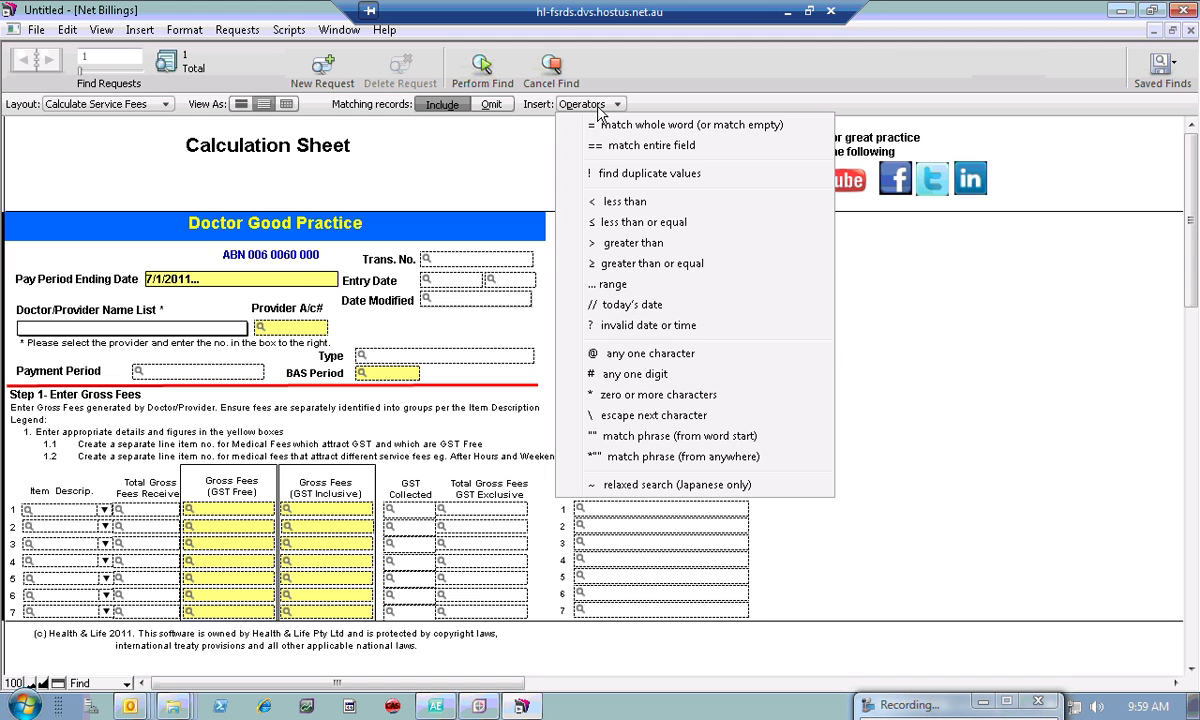
click(283, 280)
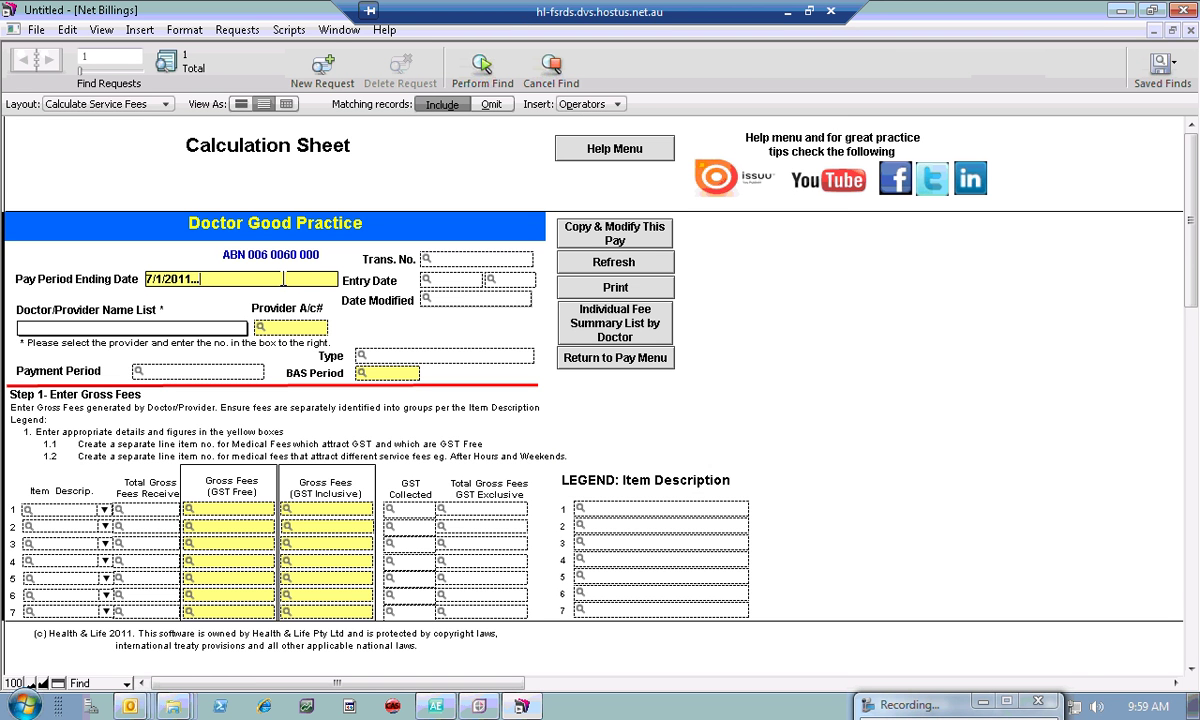
text(6/30/2012)
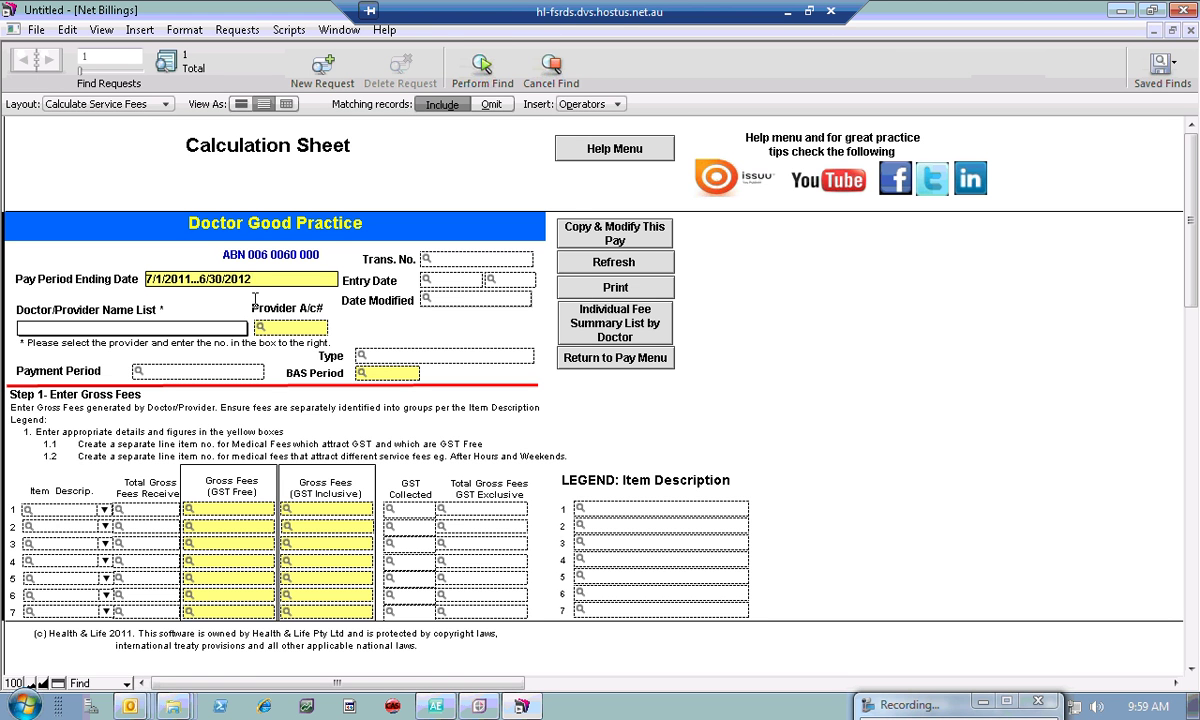
click(481, 66)
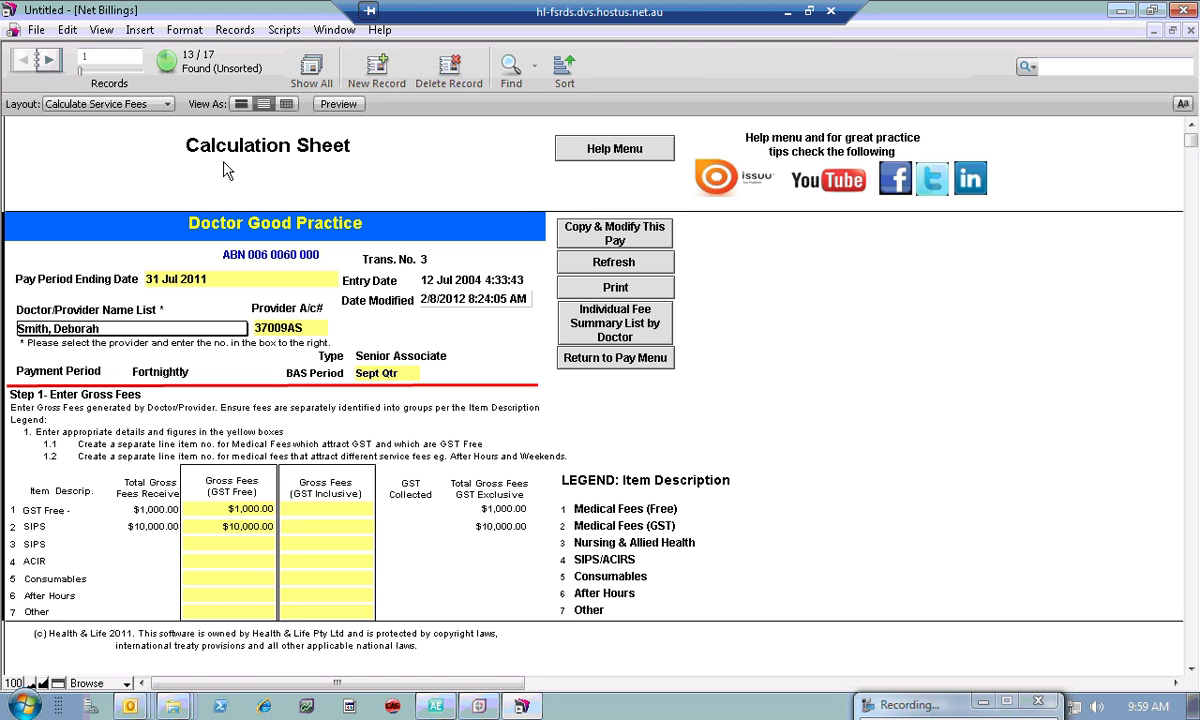
Step: Find the pay records whose Pay Period Ending Date is less than or equal to 6/30/2011
click(524, 82)
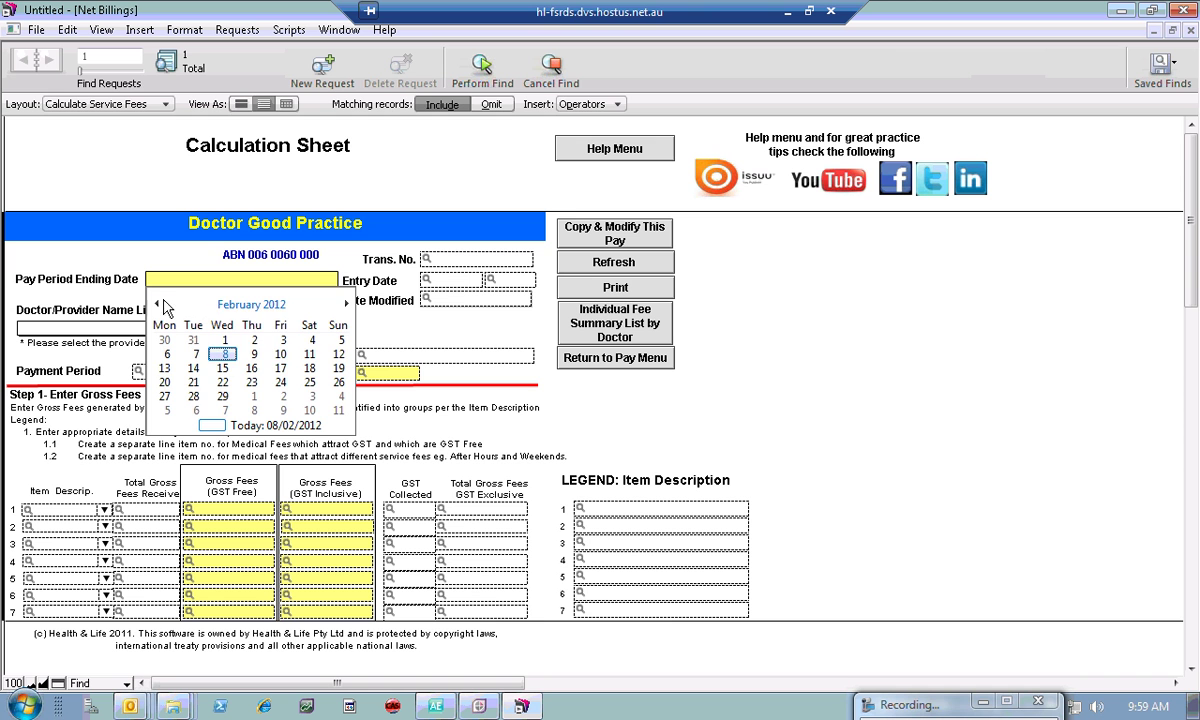
click(160, 304)
click(160, 304)
click(160, 304)
click(160, 304)
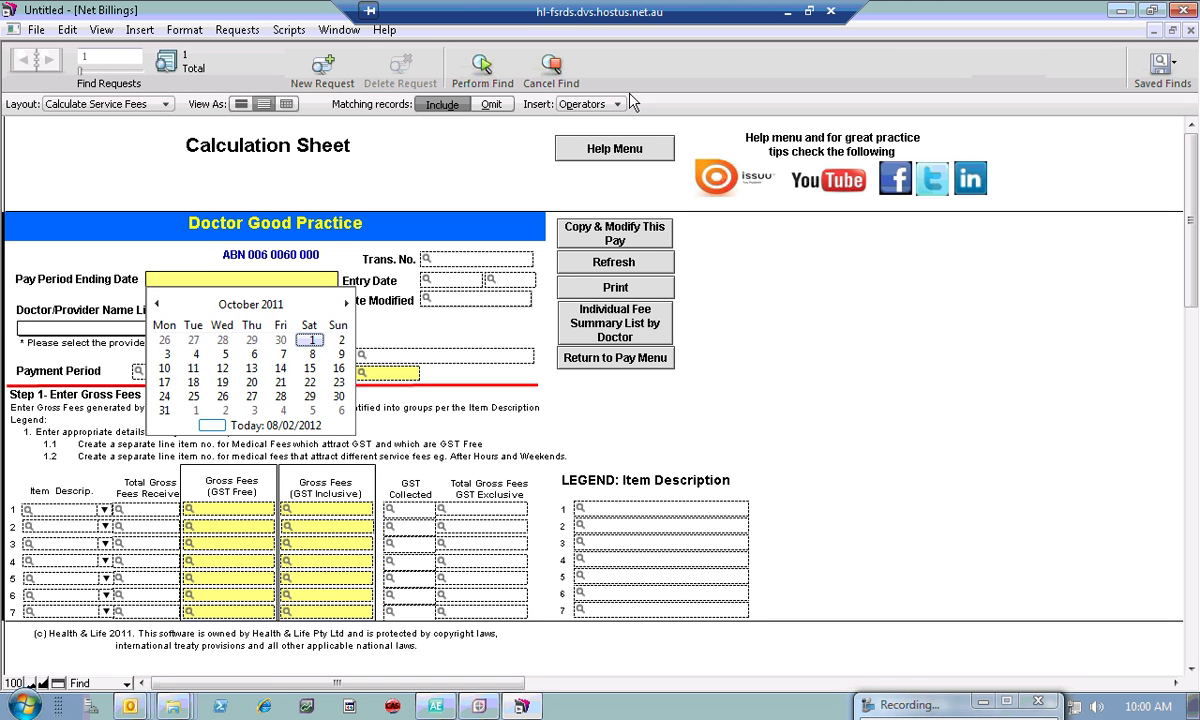
click(597, 105)
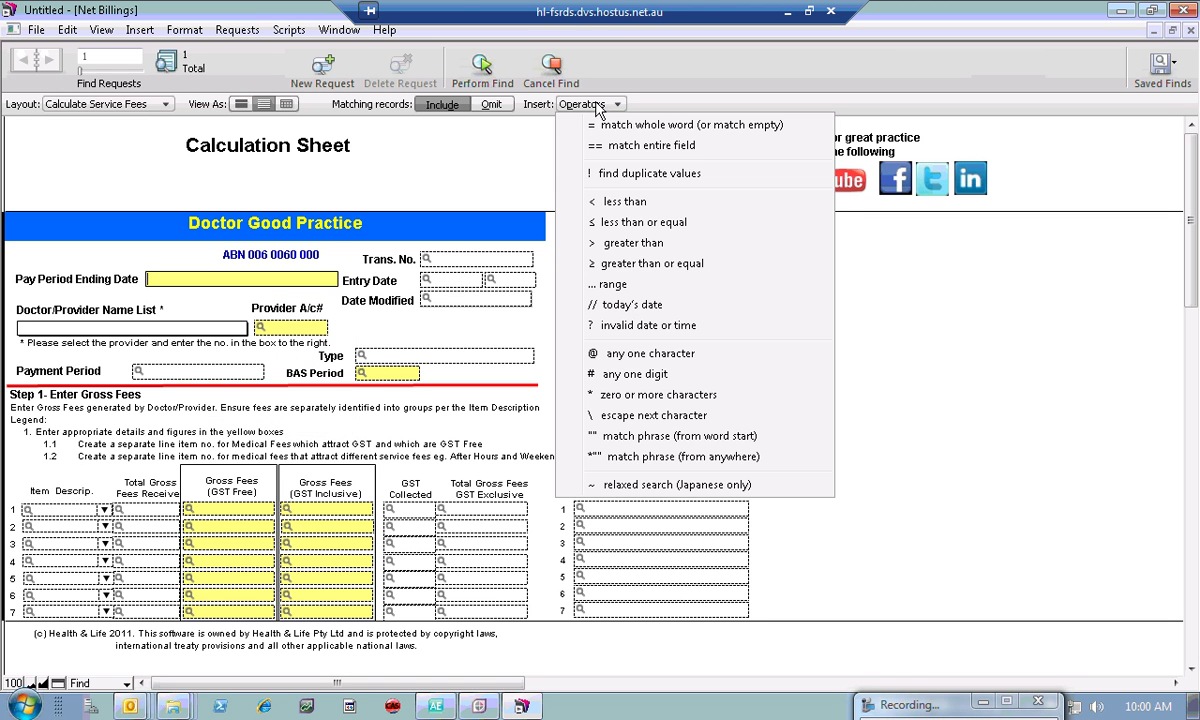
click(640, 222)
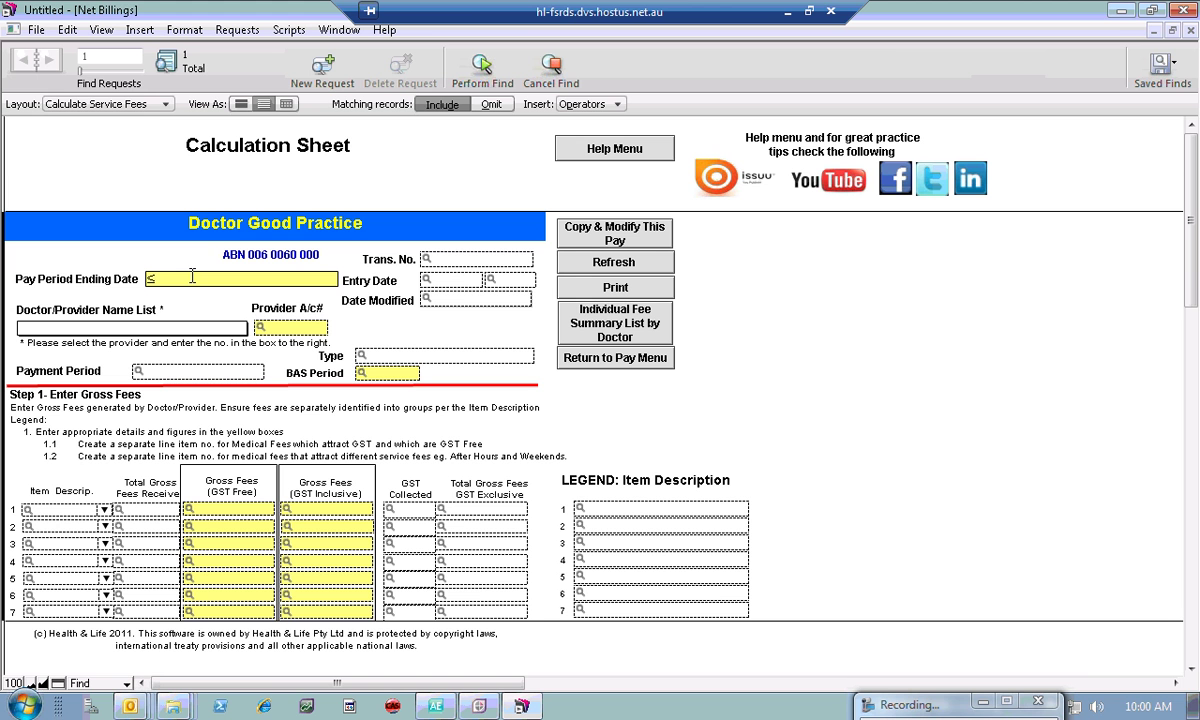
text(6/30/2011)
key(Return)
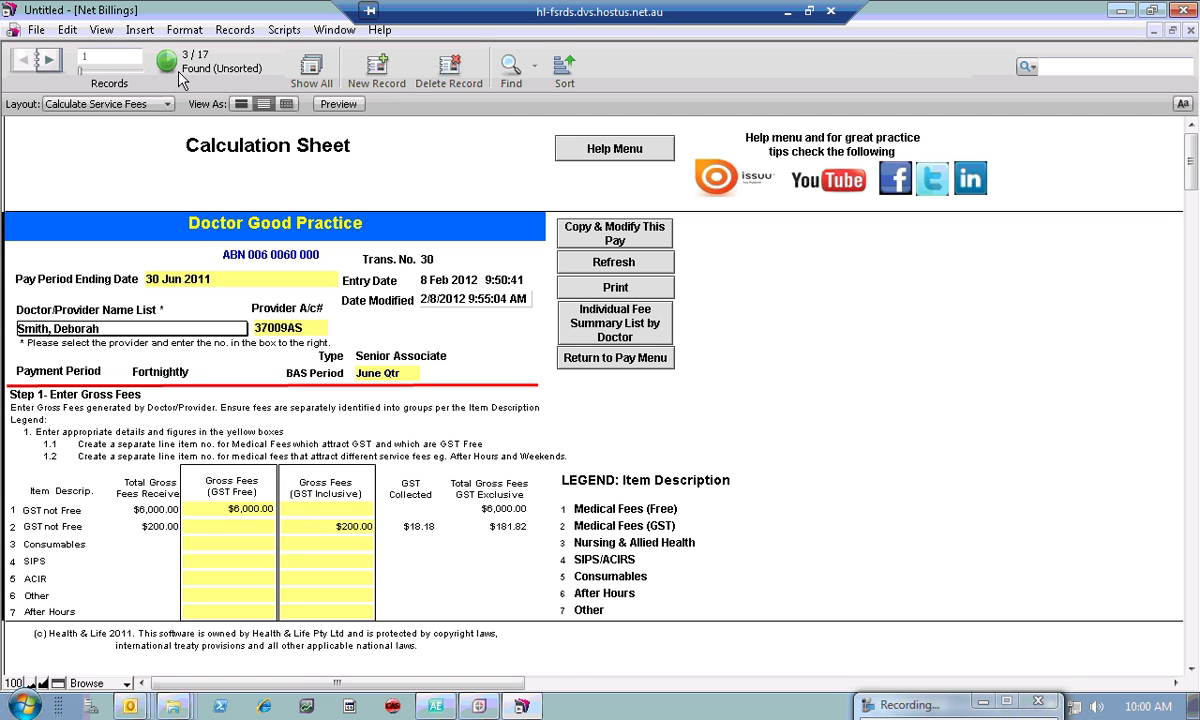
Step: Find the pay records whose Pay Period Ending Date is greater than or equal to 7/1/2012
click(516, 84)
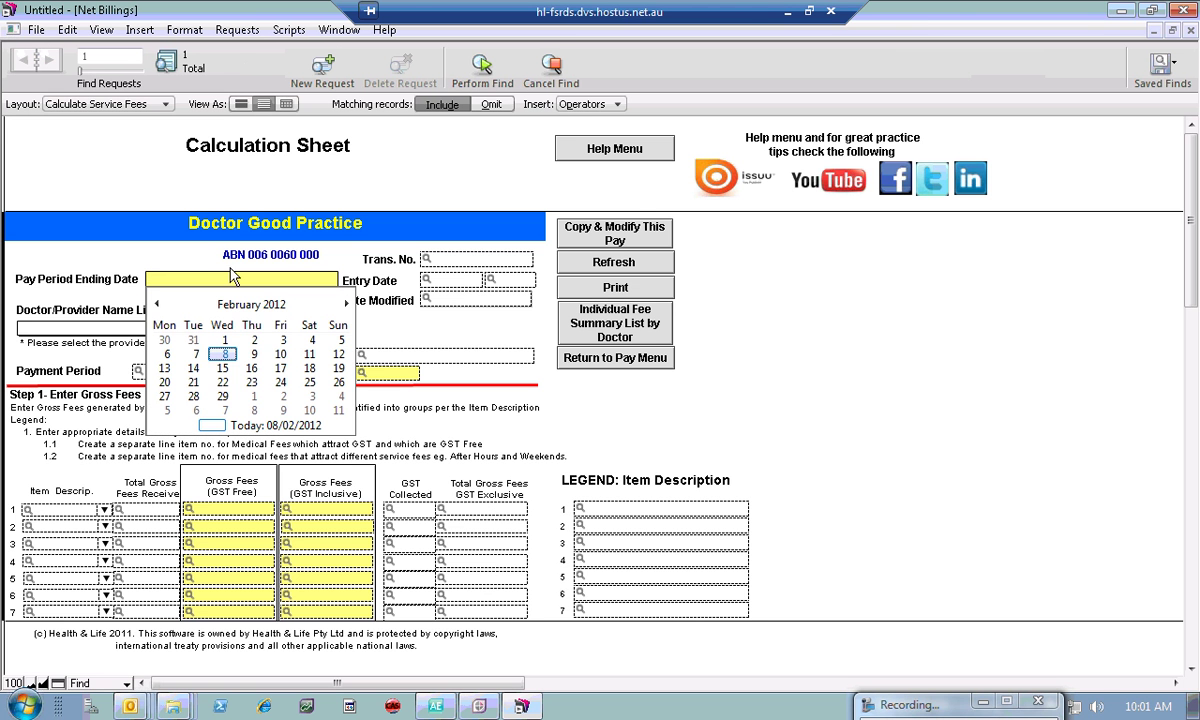
click(584, 105)
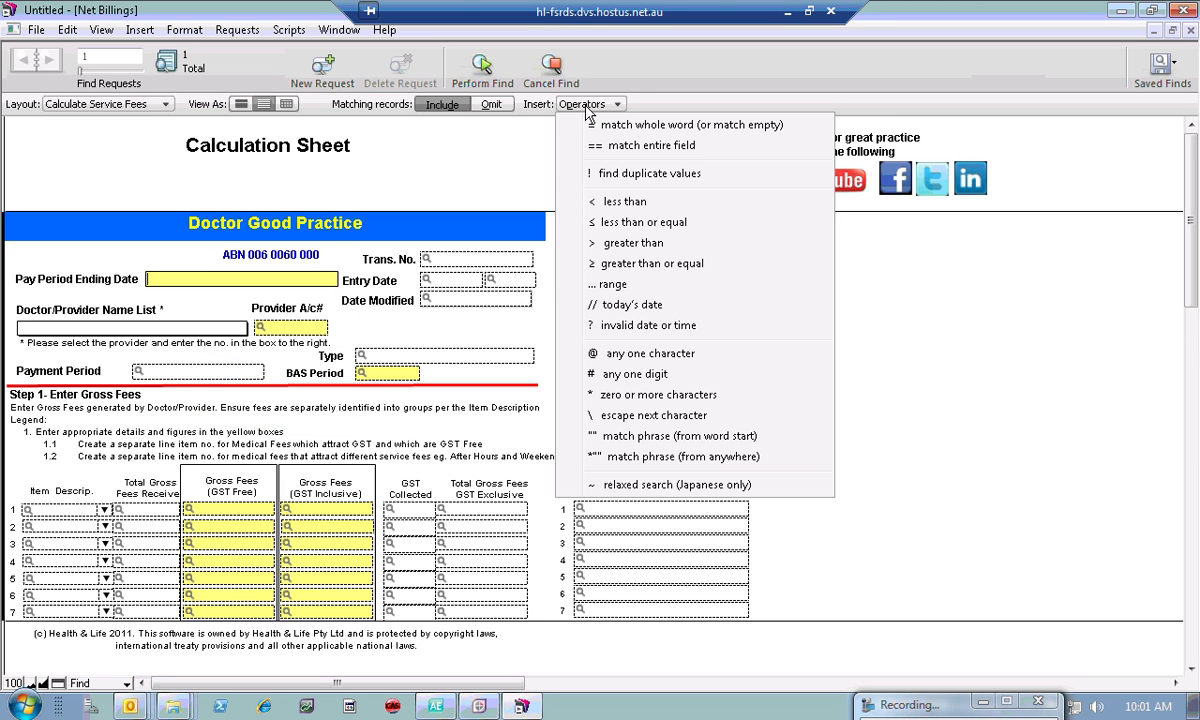
click(626, 264)
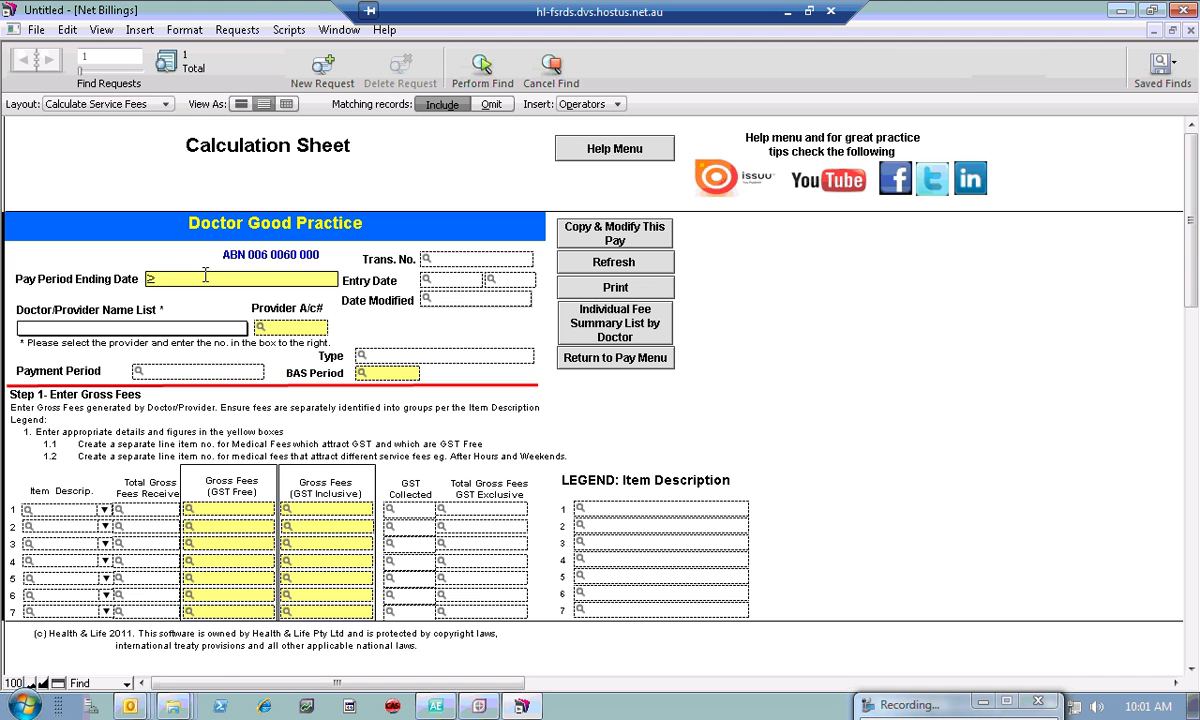
text(7/1/2012)
key(Return)
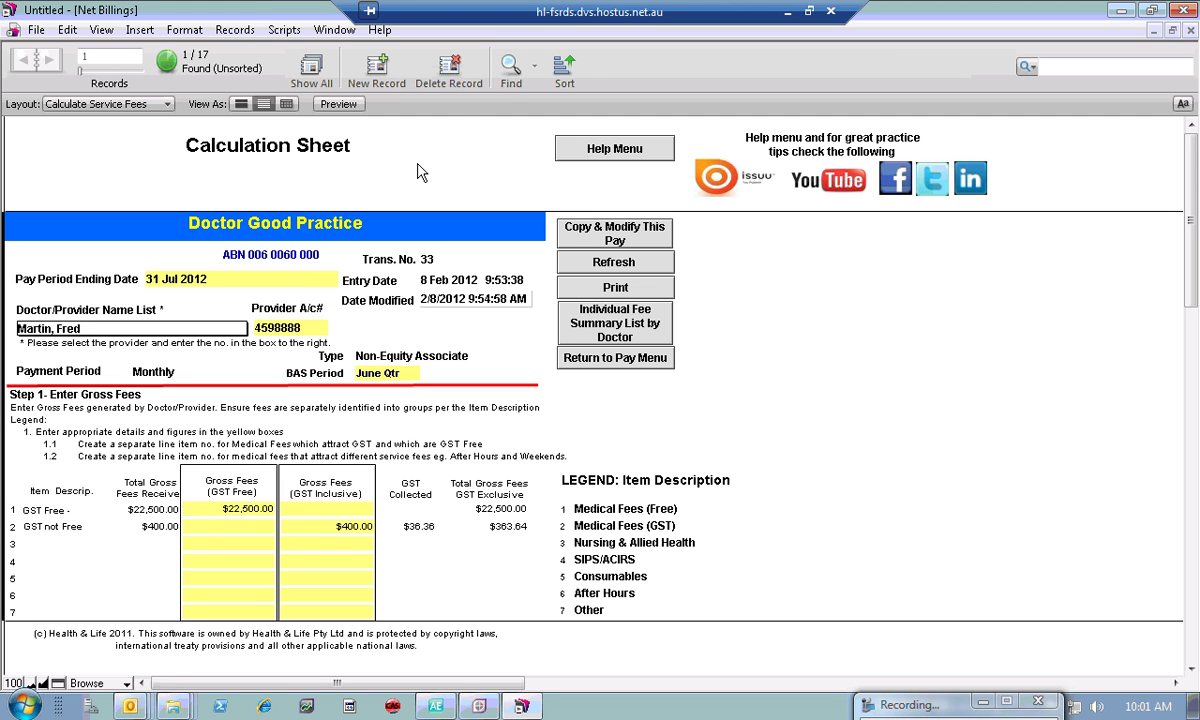
Step: Run a new find for pay records with a Pay Period Ending Date of ≤6/30/2011
click(510, 70)
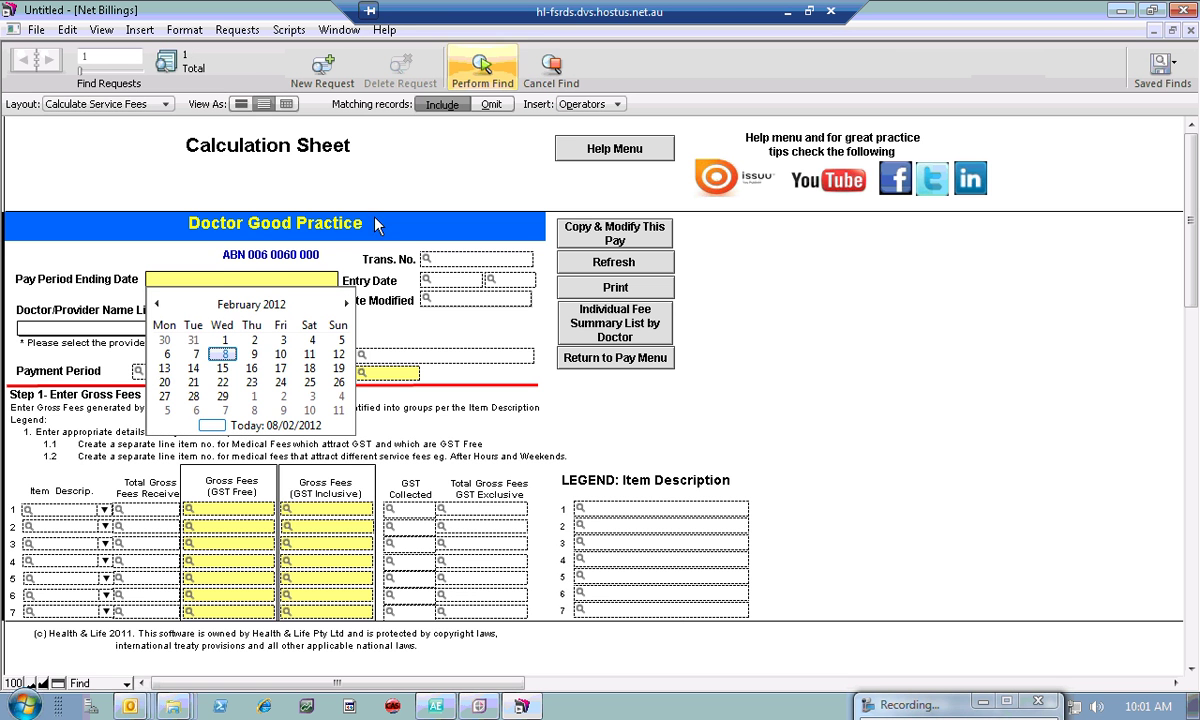
click(217, 281)
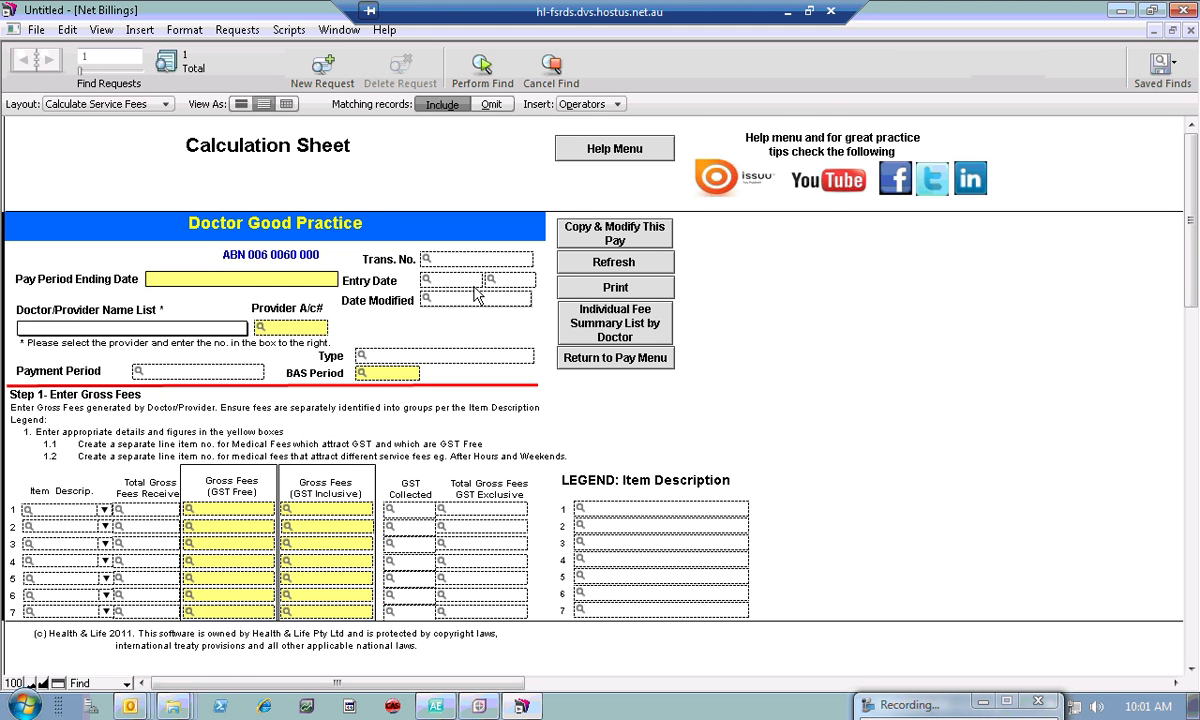
click(583, 104)
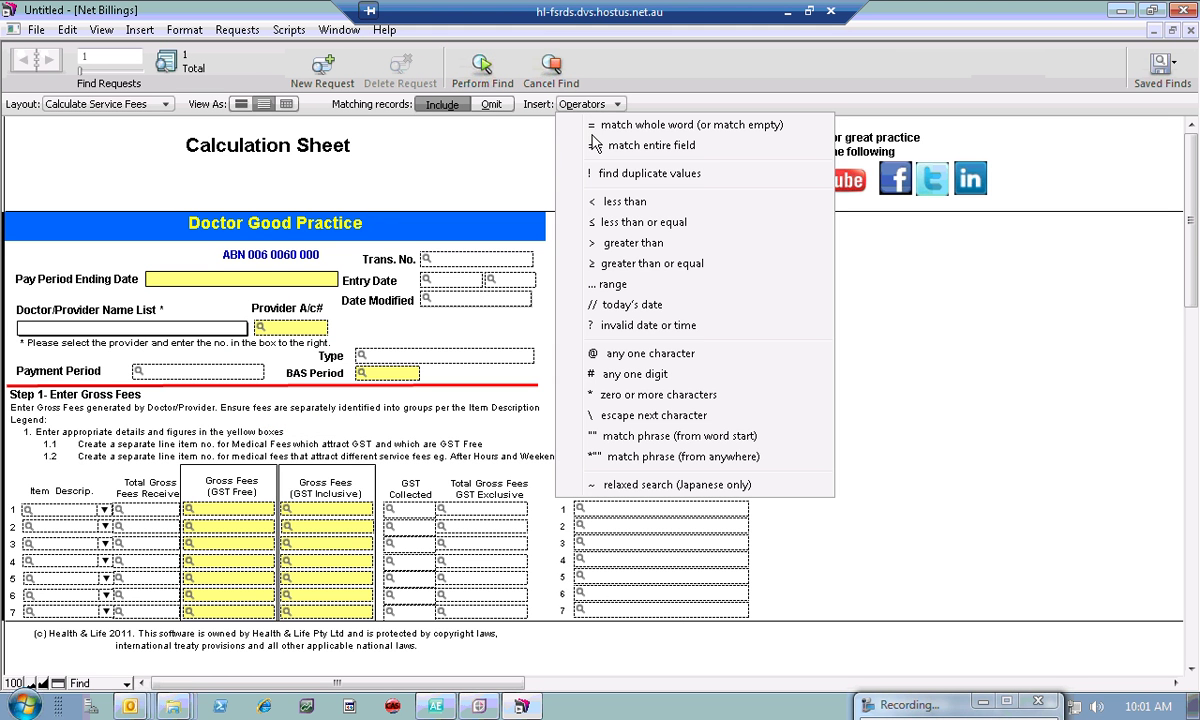
click(644, 226)
text(6/20)
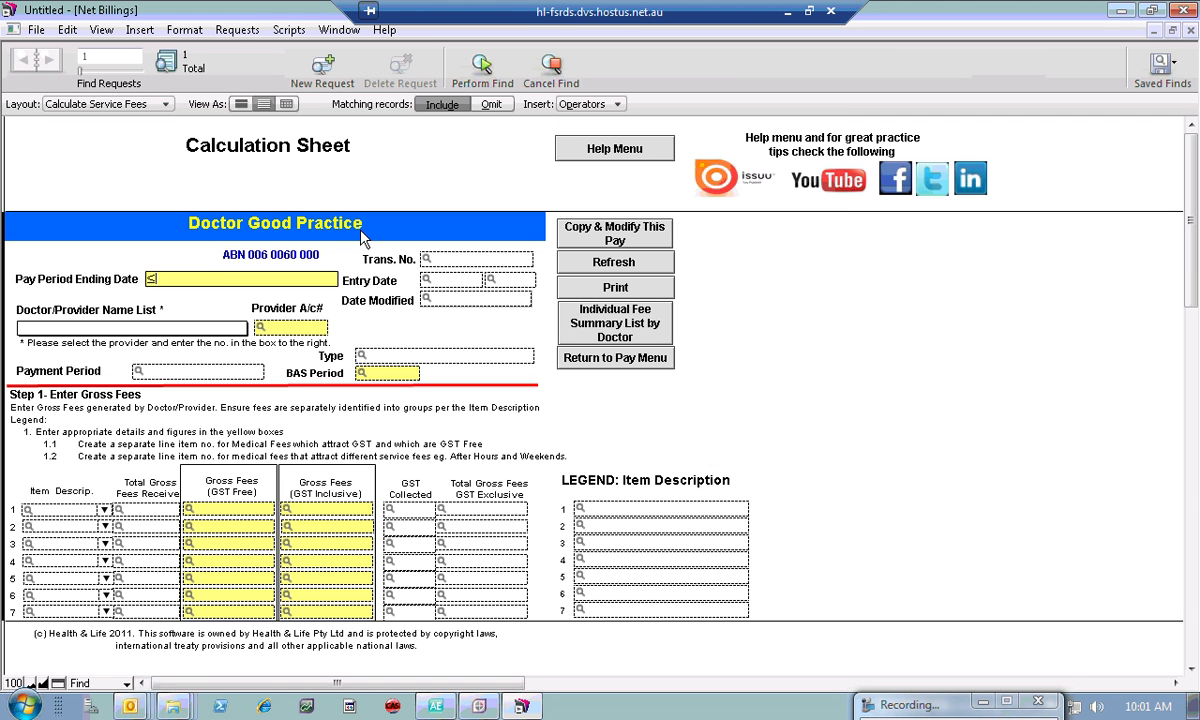
text(11)
key(BackSpace)
key(BackSpace)
key(BackSpace)
key(BackSpace)
text(/30/2011)
key(Return)
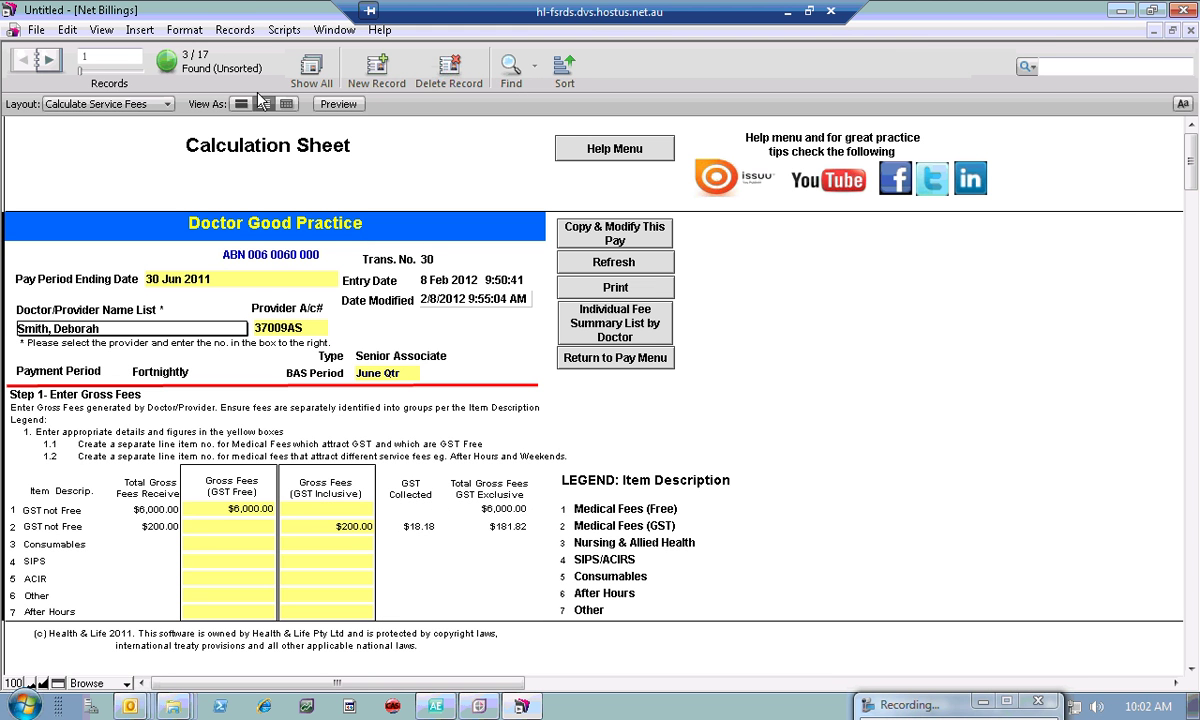
Step: Permanently delete all found pay records with a Pay Period Ending Date up to 6/30/2011
click(233, 32)
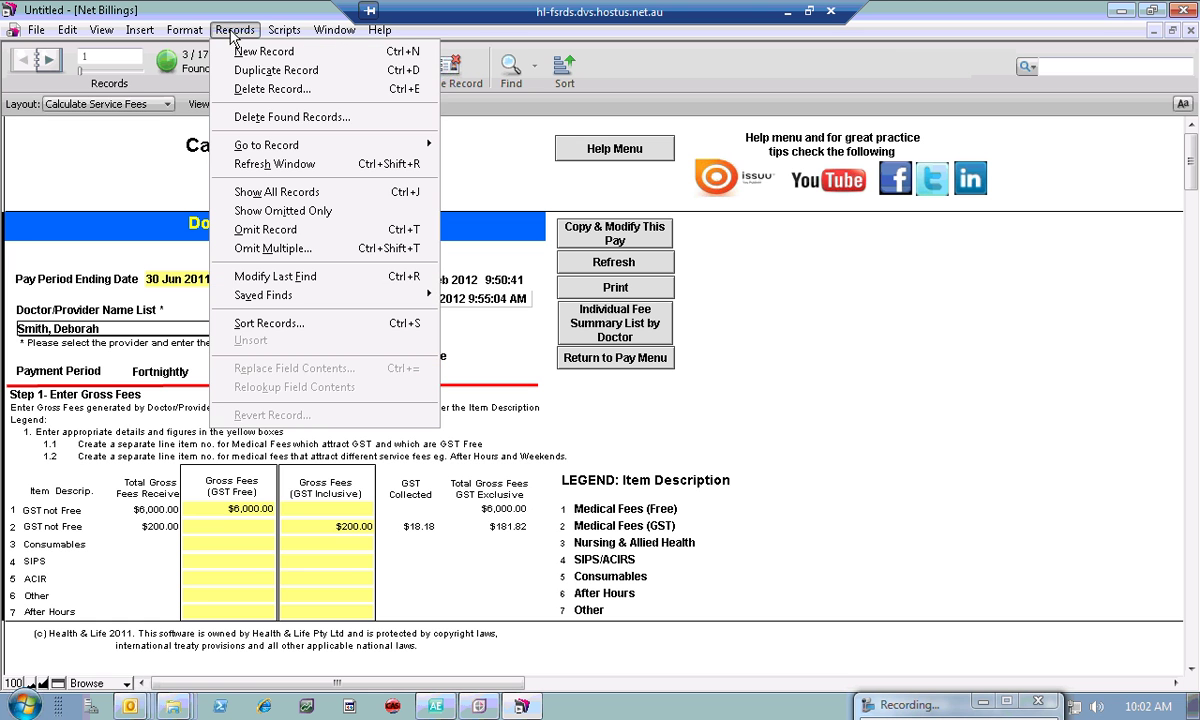
click(280, 118)
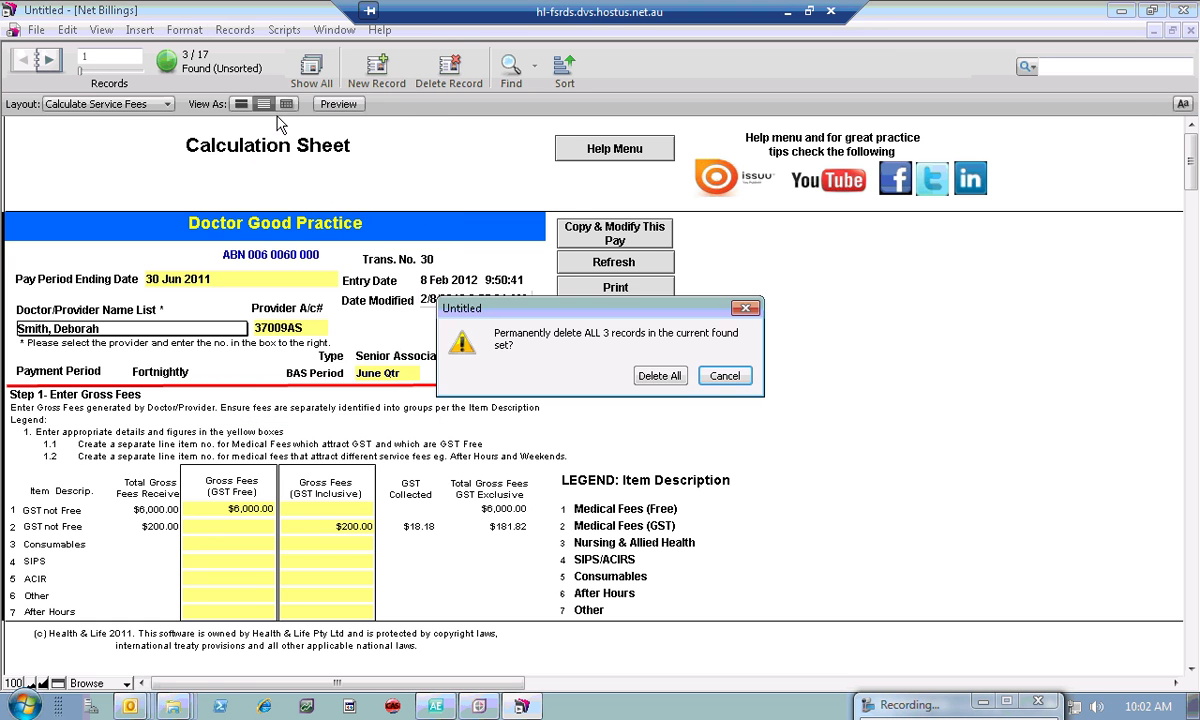
click(652, 381)
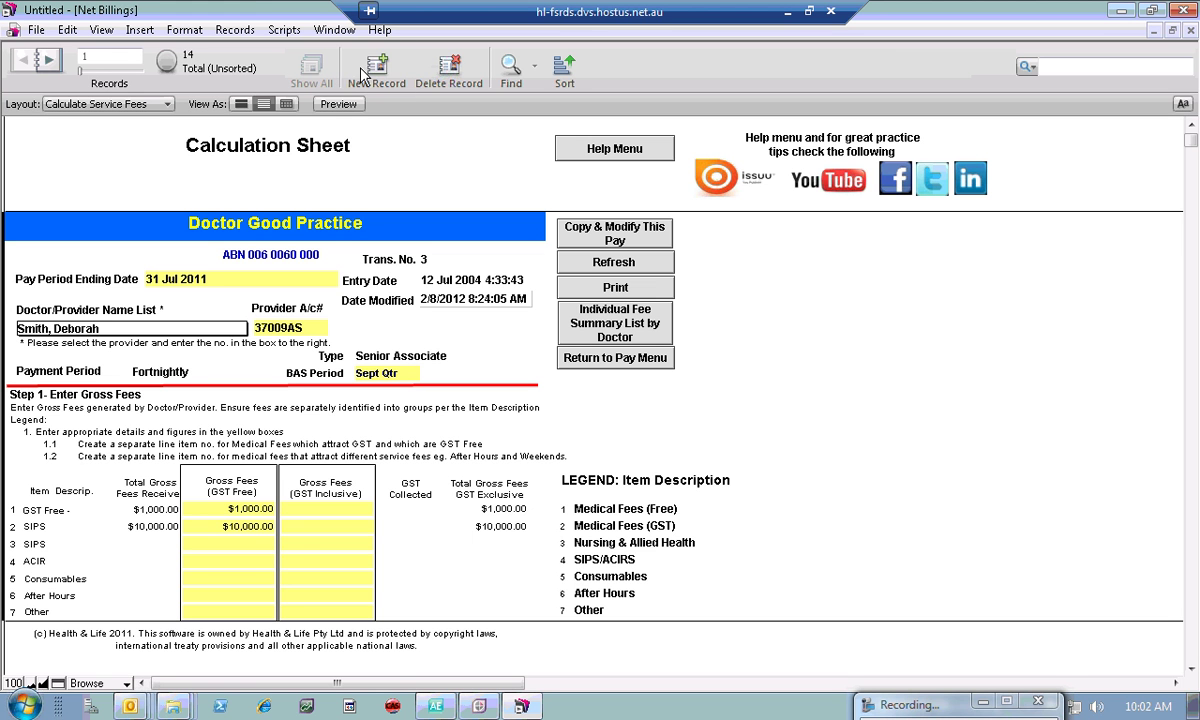
Step: Run a new find for pay records with a Pay Period Ending Date of ≥7/1/2012
click(512, 70)
click(235, 281)
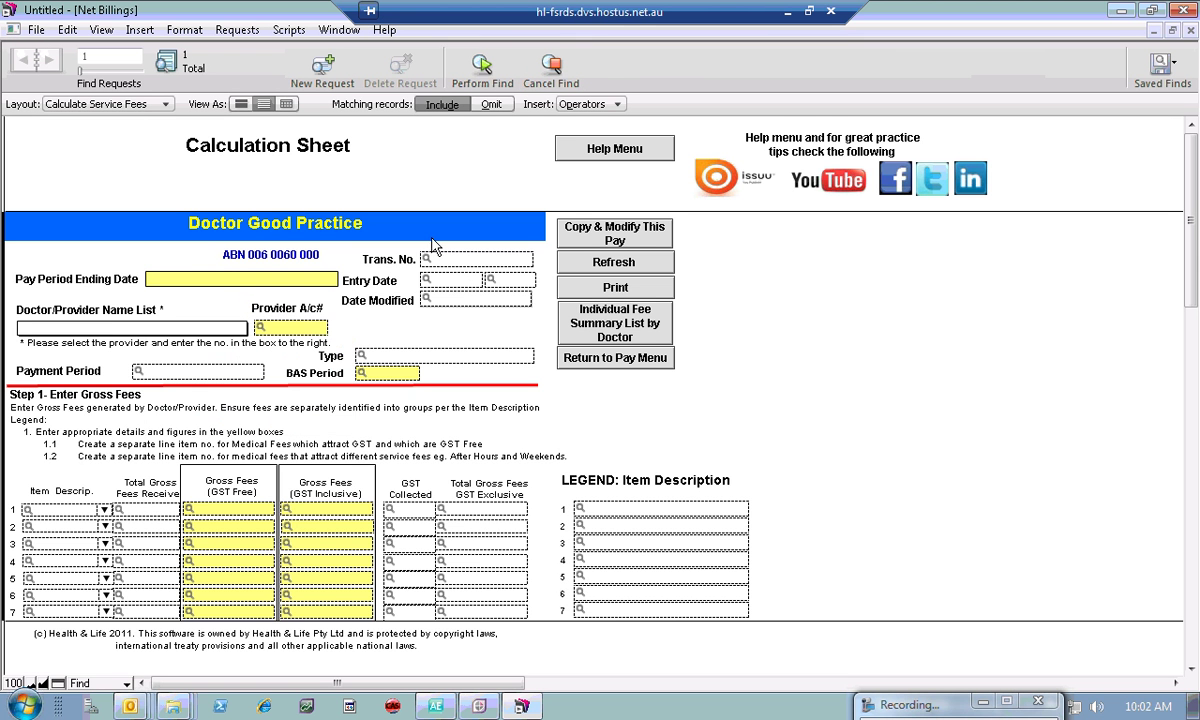
click(590, 104)
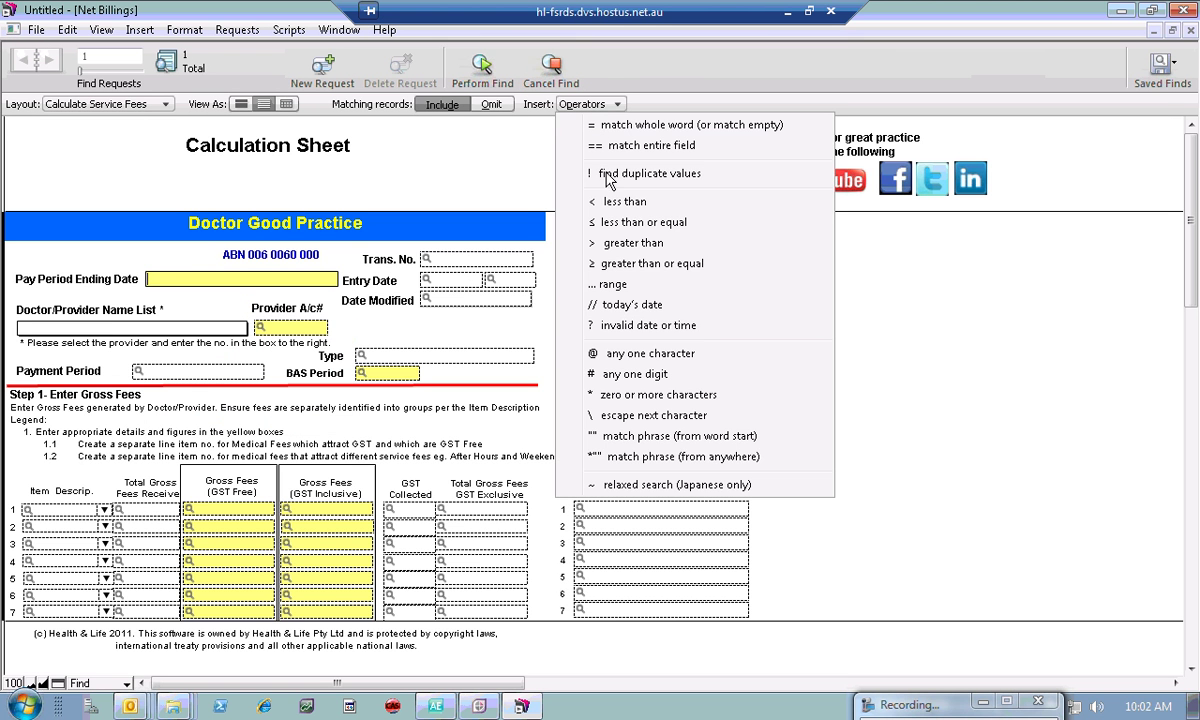
click(628, 265)
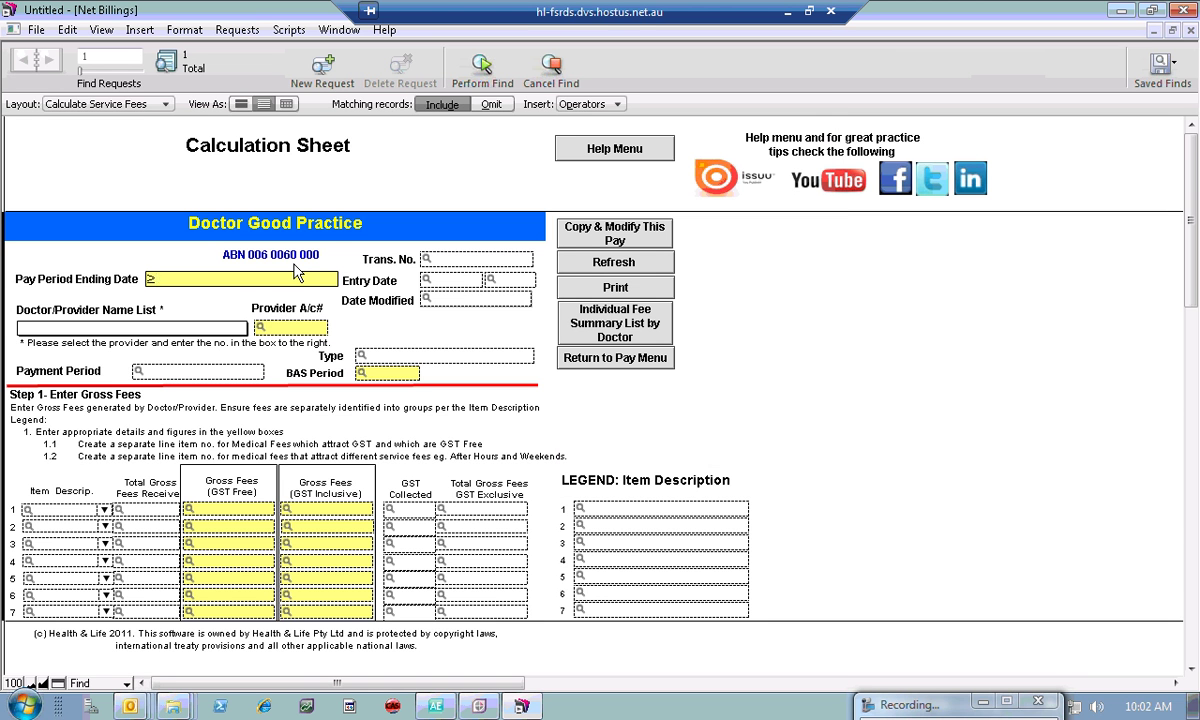
text(7/1/2012)
key(Return)
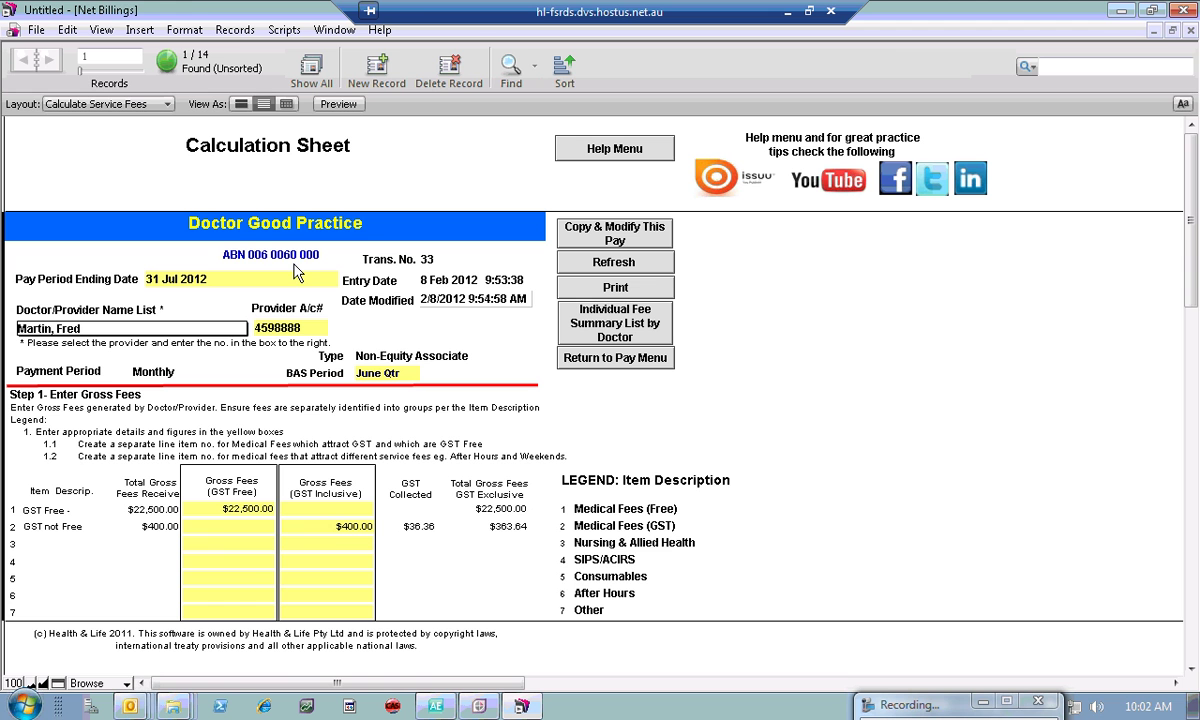
Step: Permanently delete all found pay records with a Pay Period Ending Date from 7/1/2012 onward
click(234, 30)
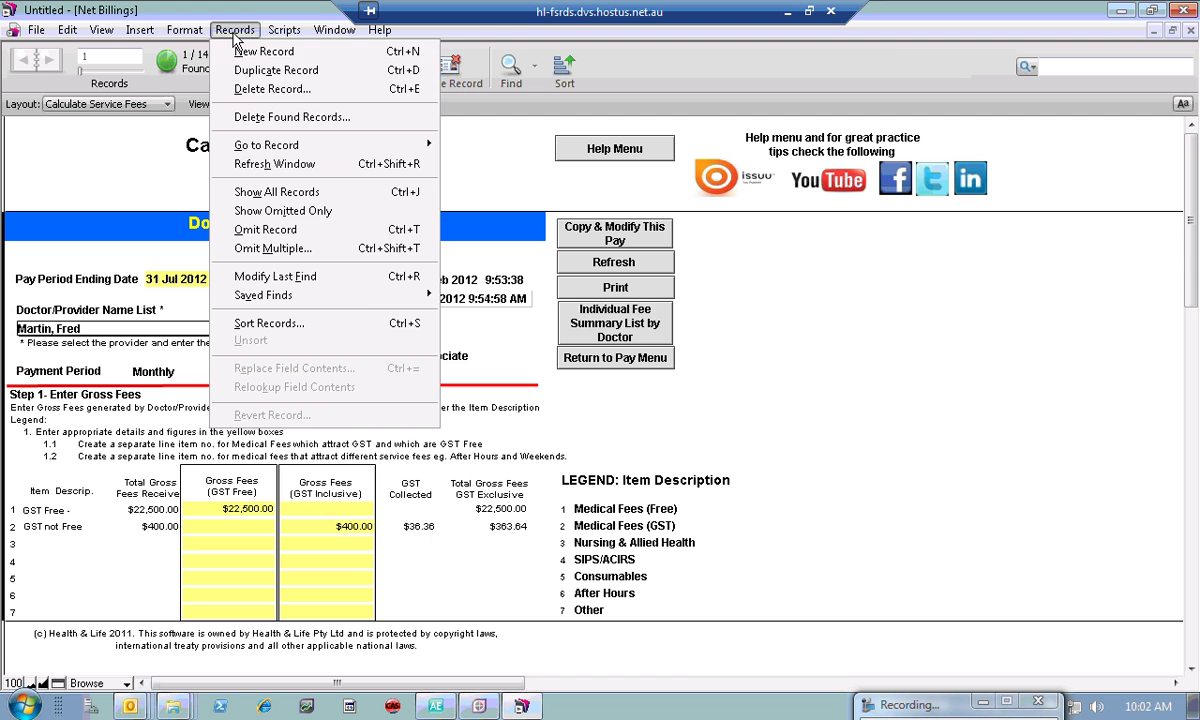
click(275, 118)
click(648, 374)
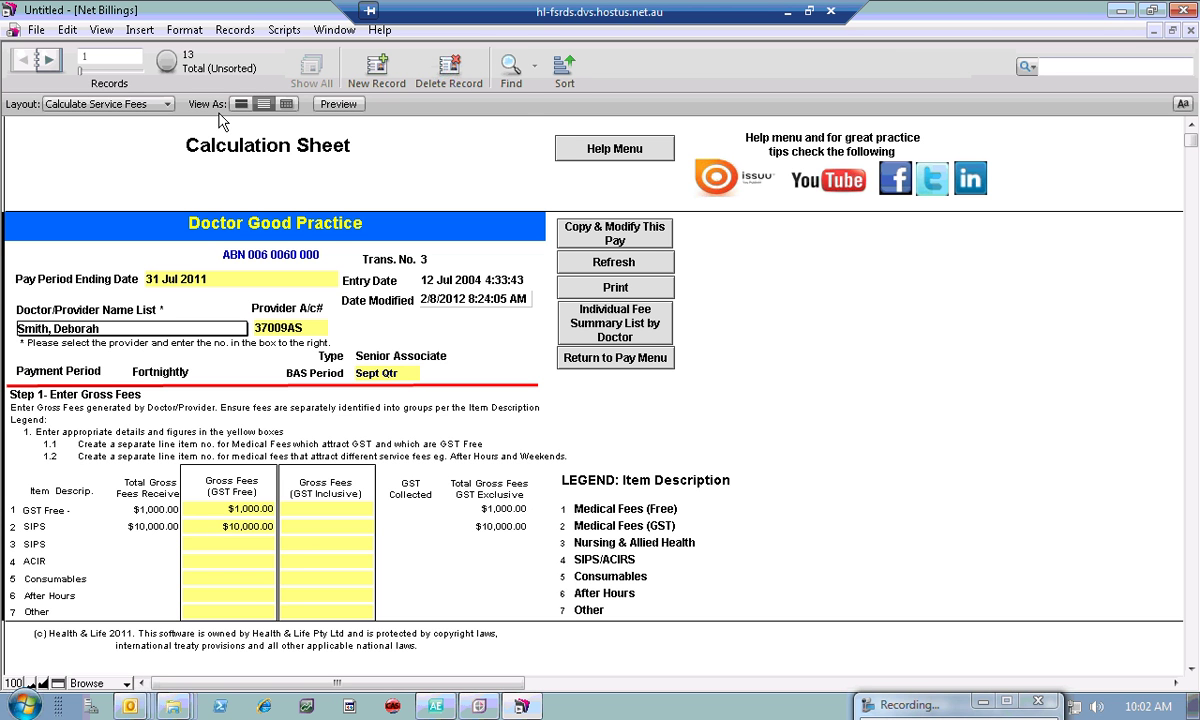
Step: Find the pay records whose Pay Period Ending Date falls in the range 7/1/2011...6/30/2012
click(511, 68)
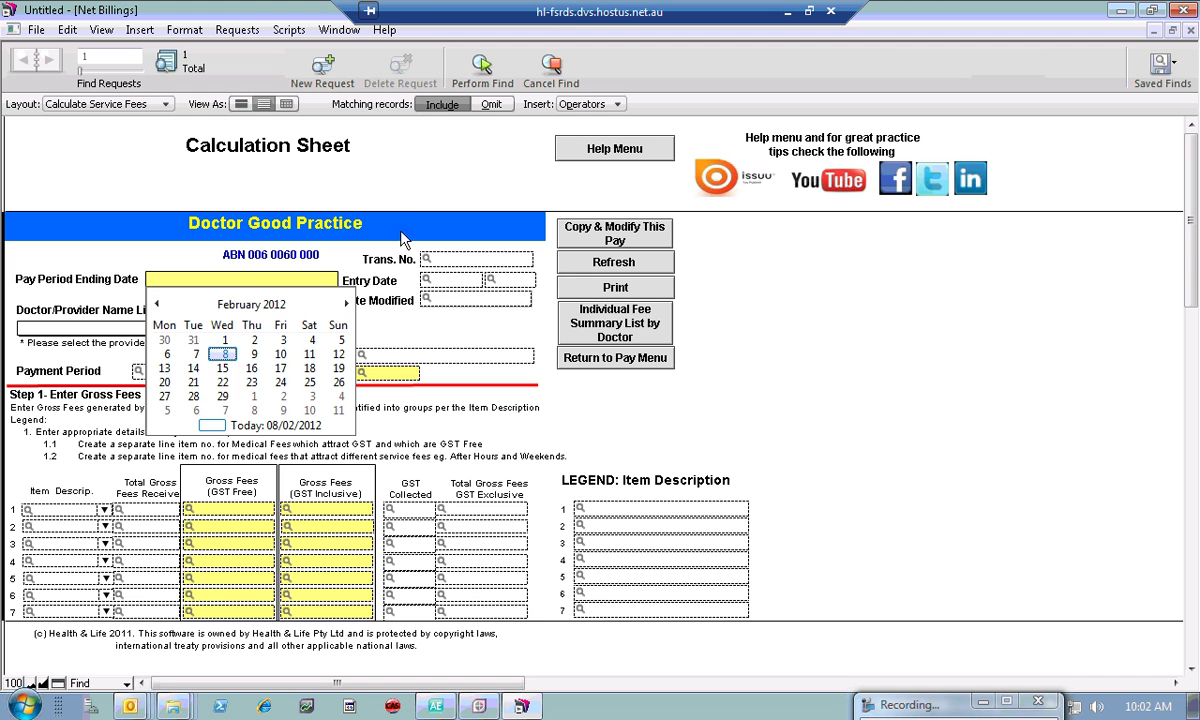
double_click(157, 304)
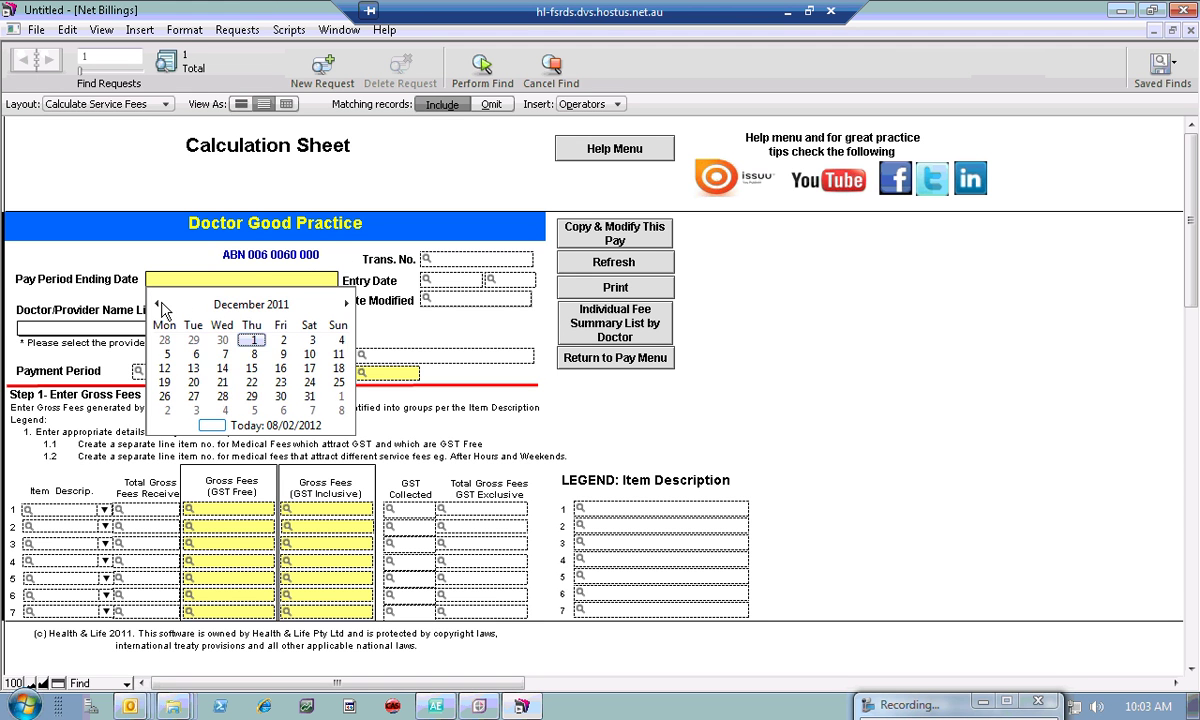
click(158, 304)
double_click(158, 304)
click(158, 304)
click(158, 304)
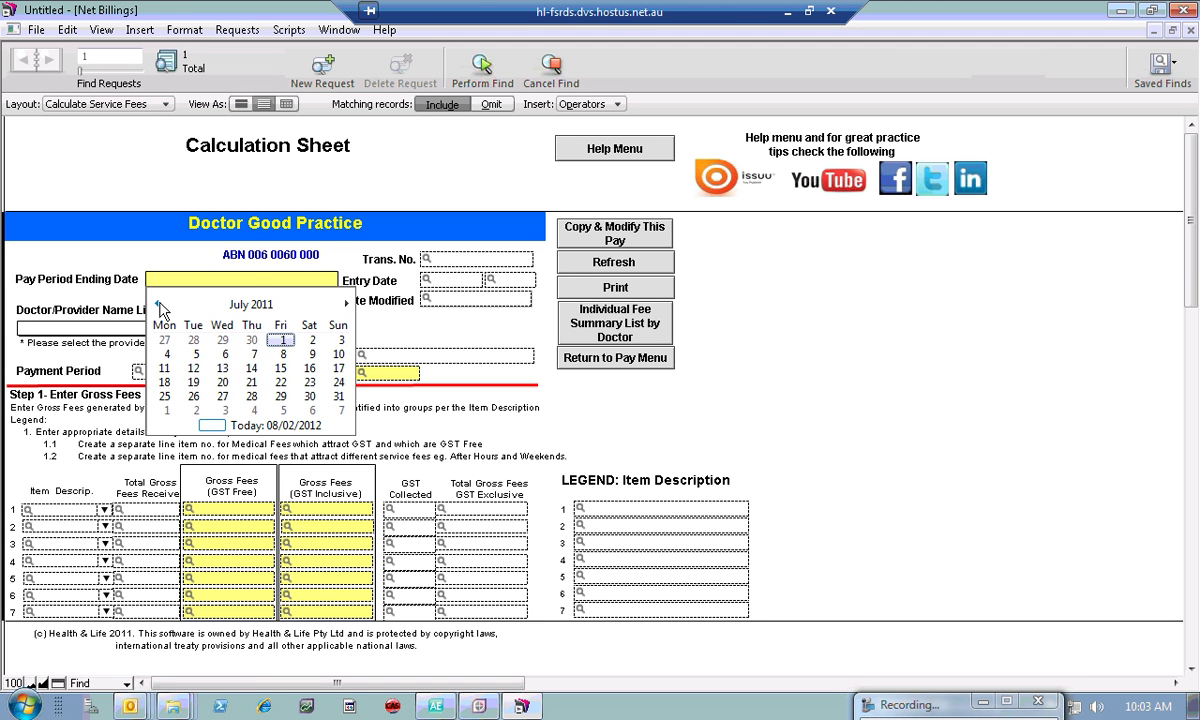
click(282, 340)
click(240, 283)
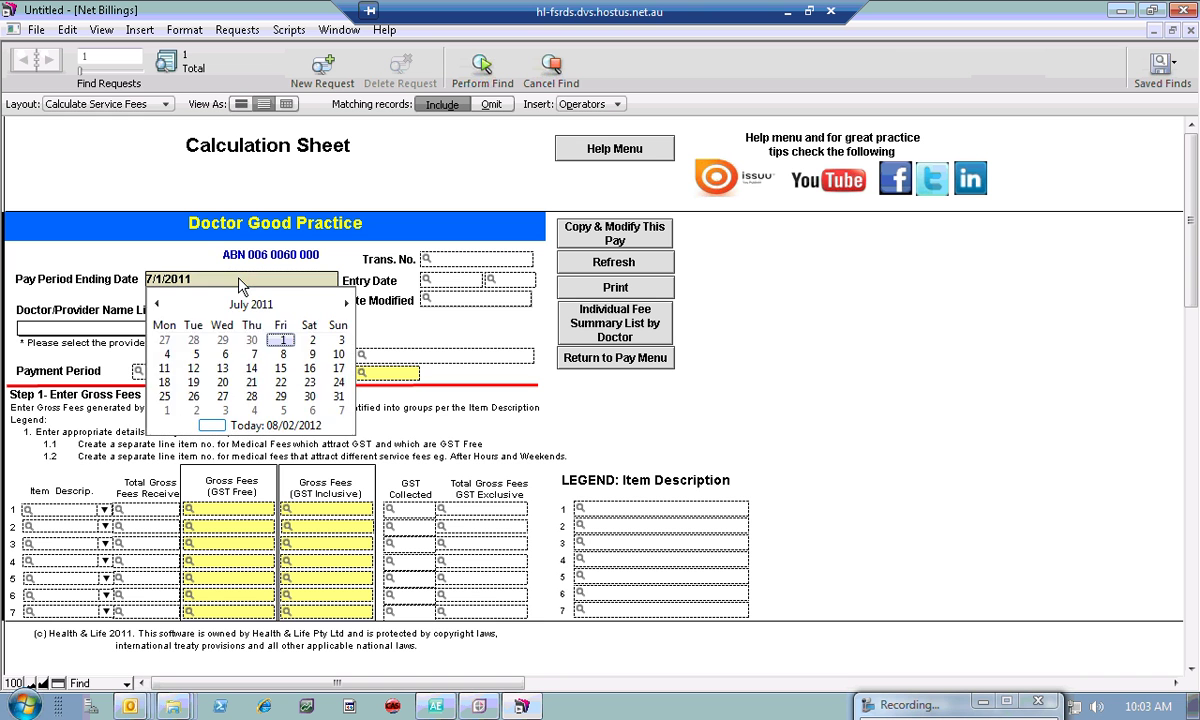
click(240, 281)
text(...)
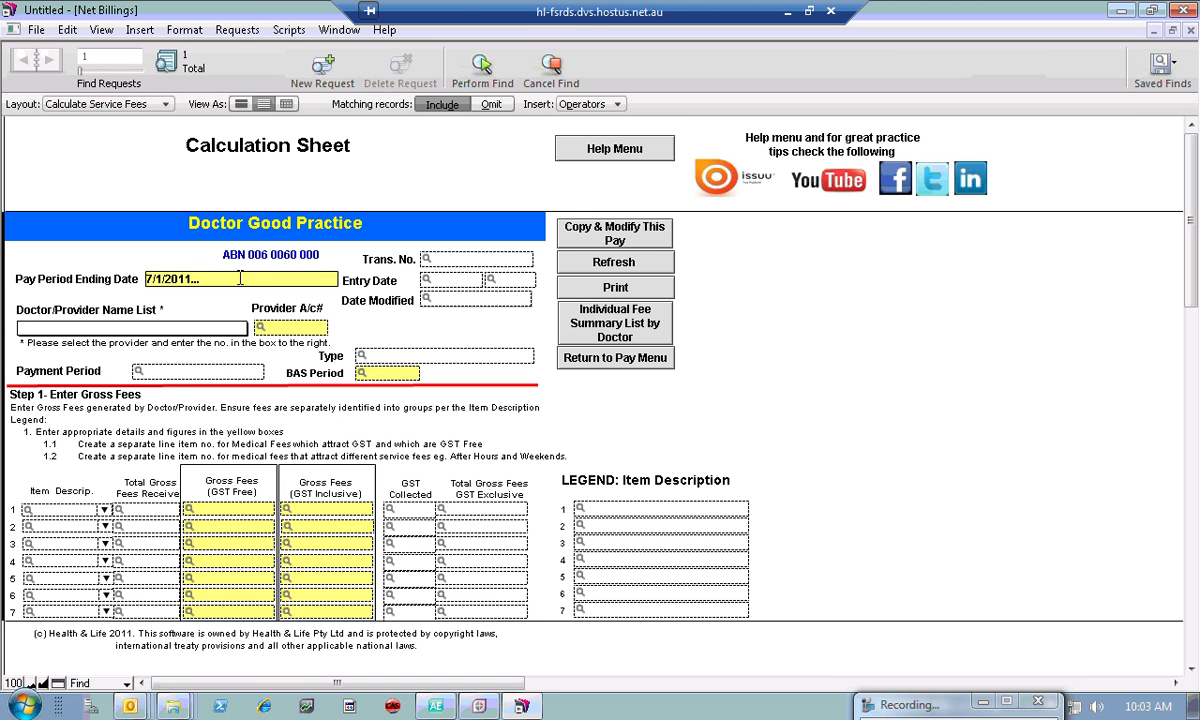
text(6/30/2012)
key(Return)
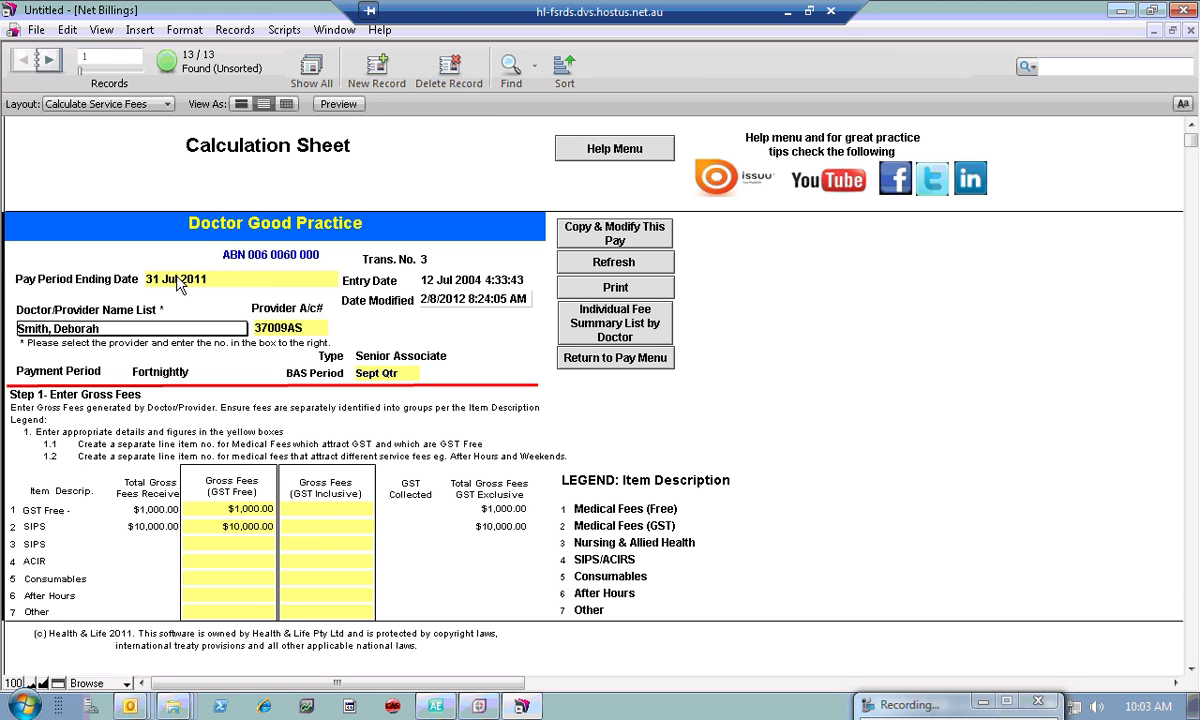
Step: Return to the Doctor's Pays Menu, then open the Cheque & Banking Summary and refresh it
click(617, 360)
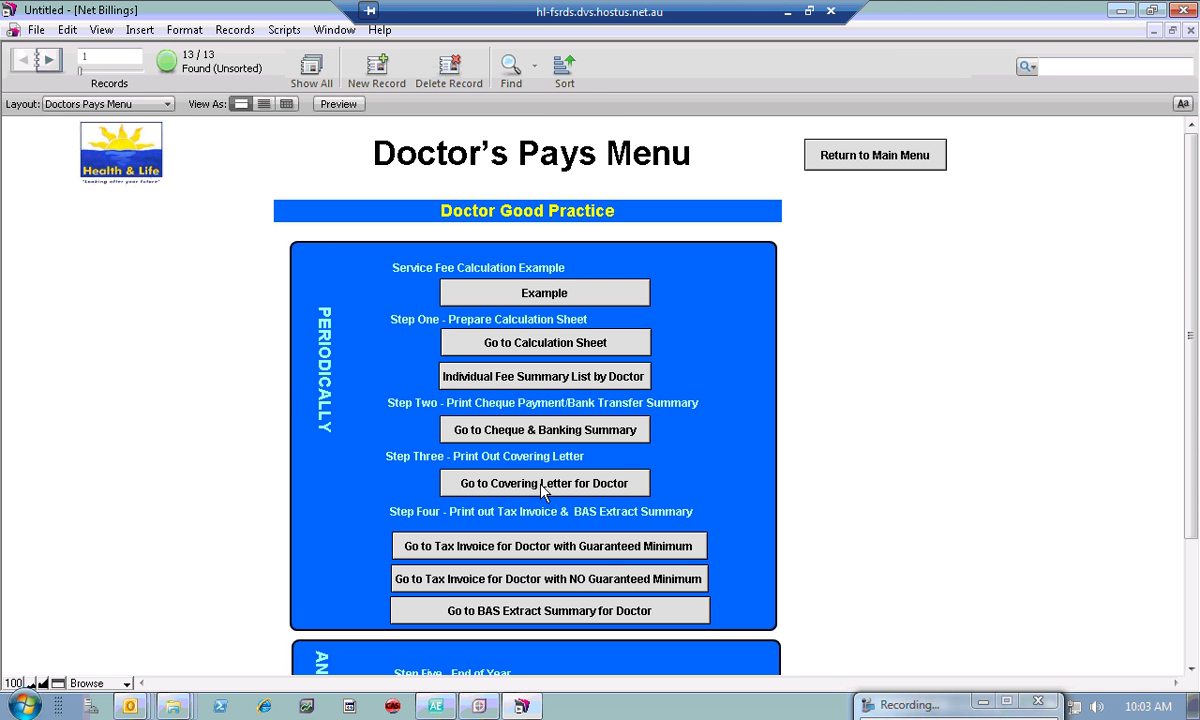
click(560, 430)
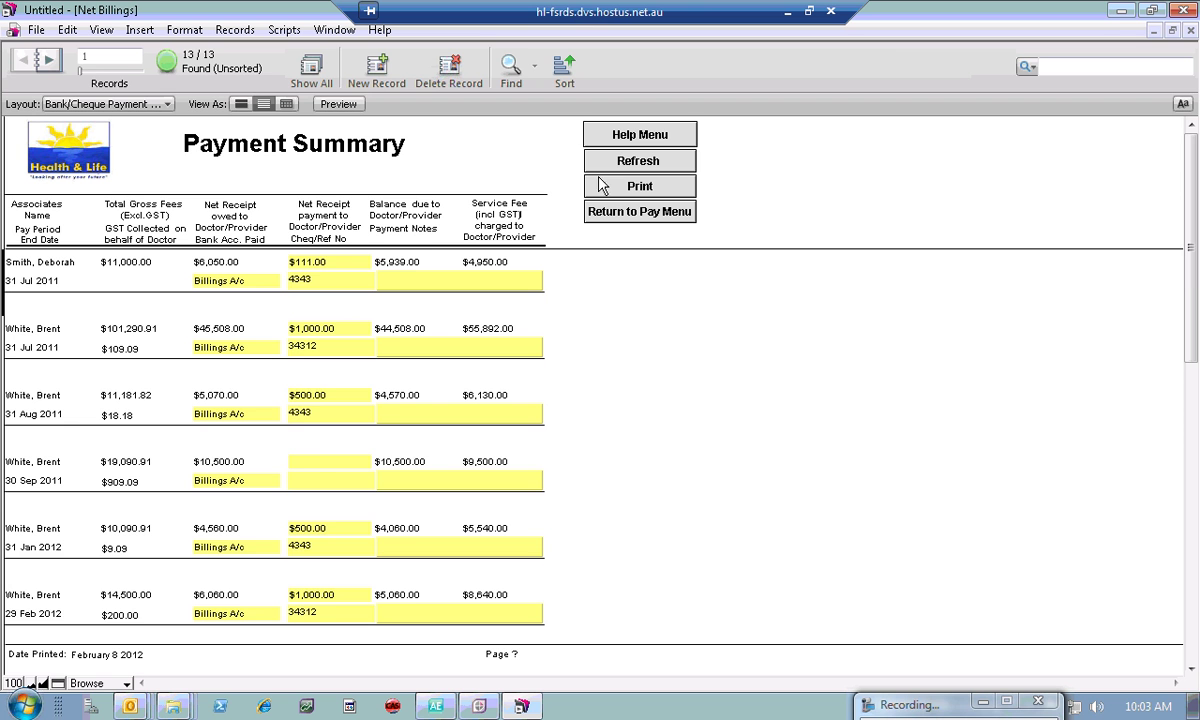
click(627, 163)
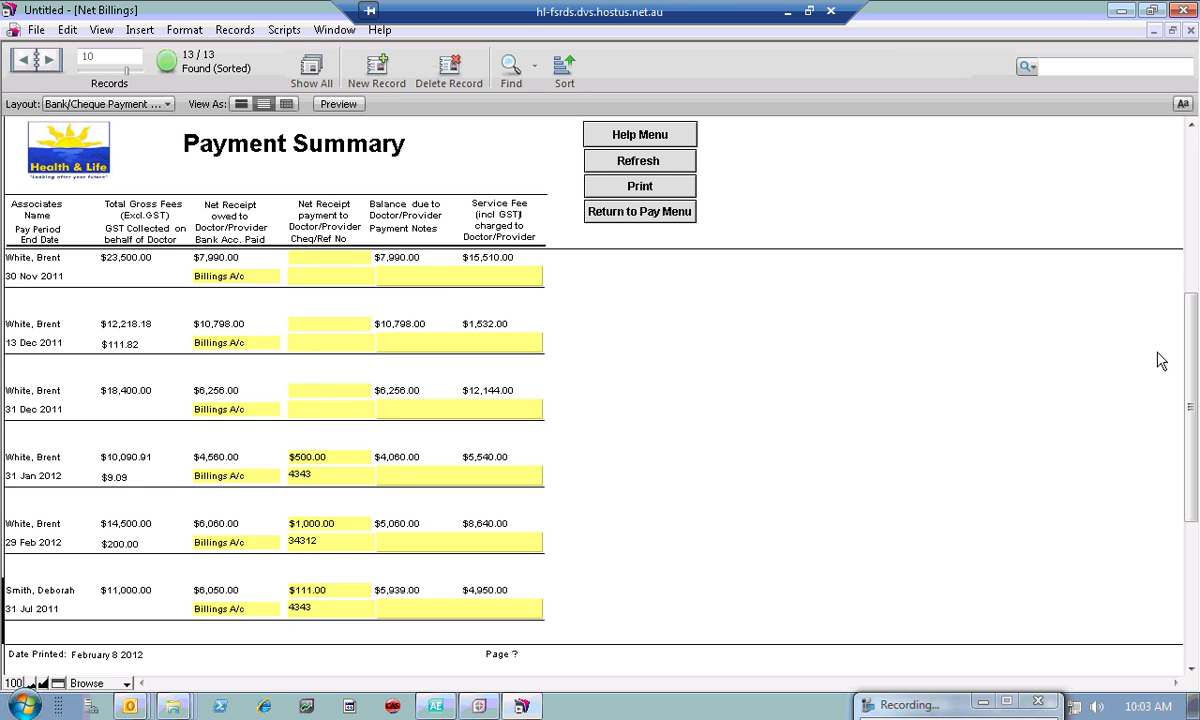
Step: Examine the last doctors' pay entries and the grand totals at the end of the Payment Summary
scroll(1195, 605, down, 3)
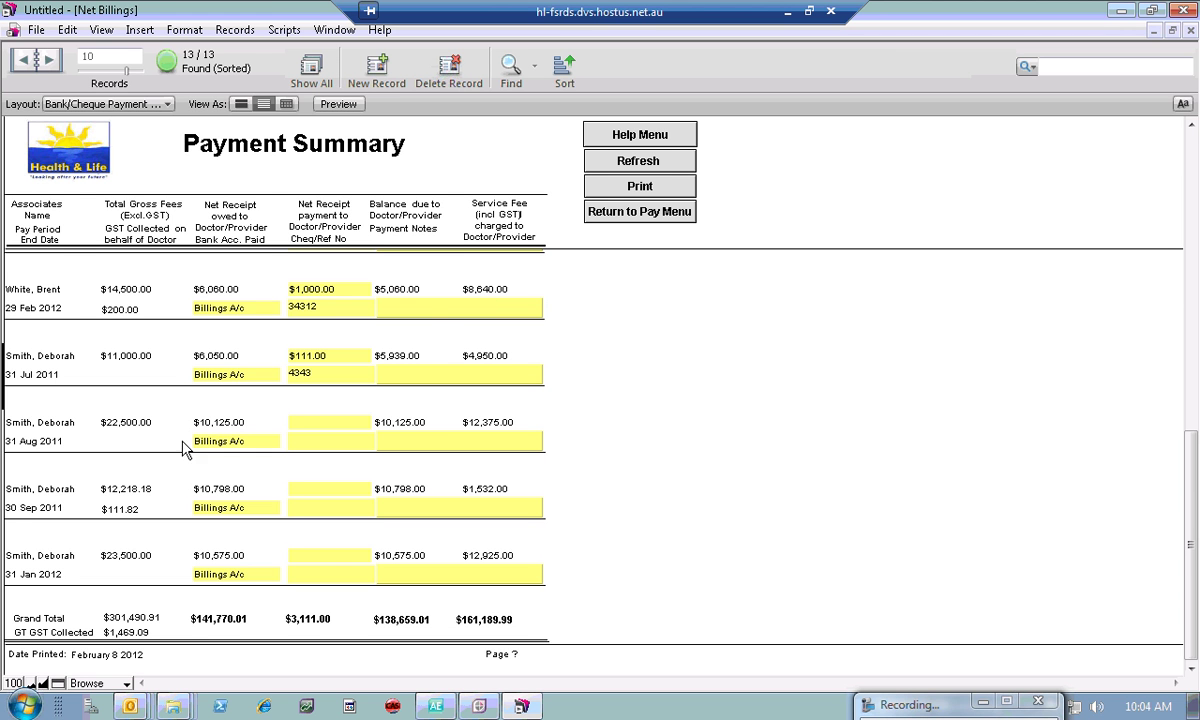
click(300, 440)
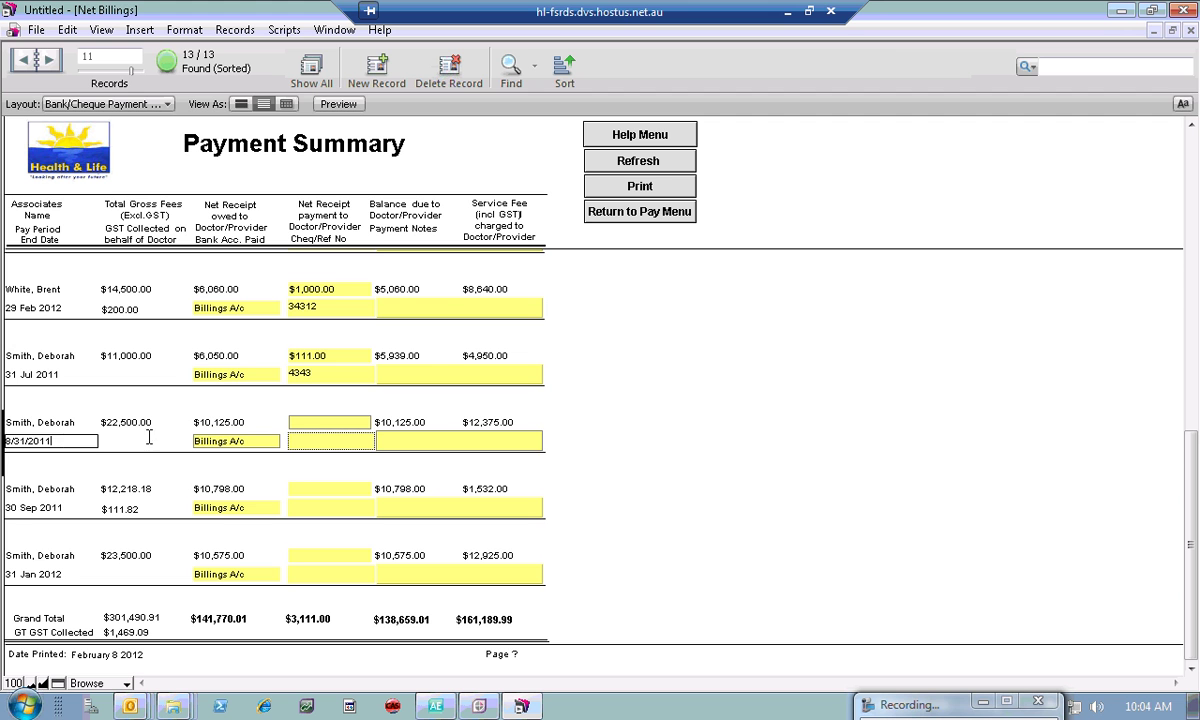
key(Tab)
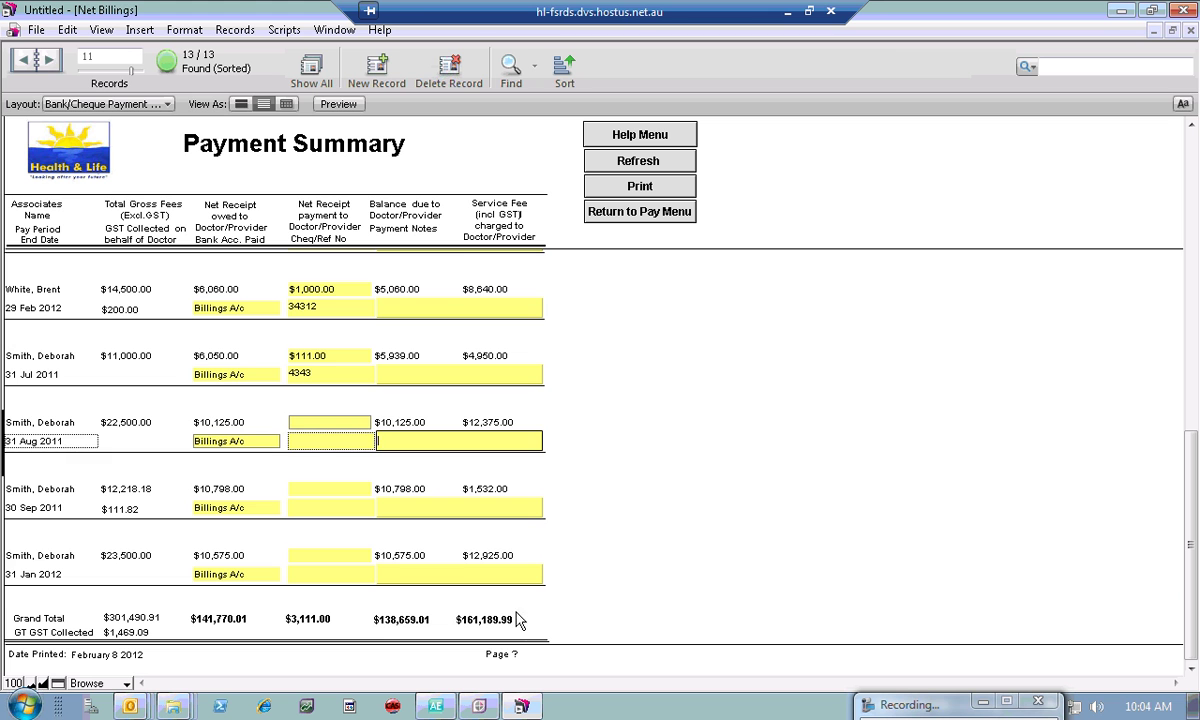
click(425, 558)
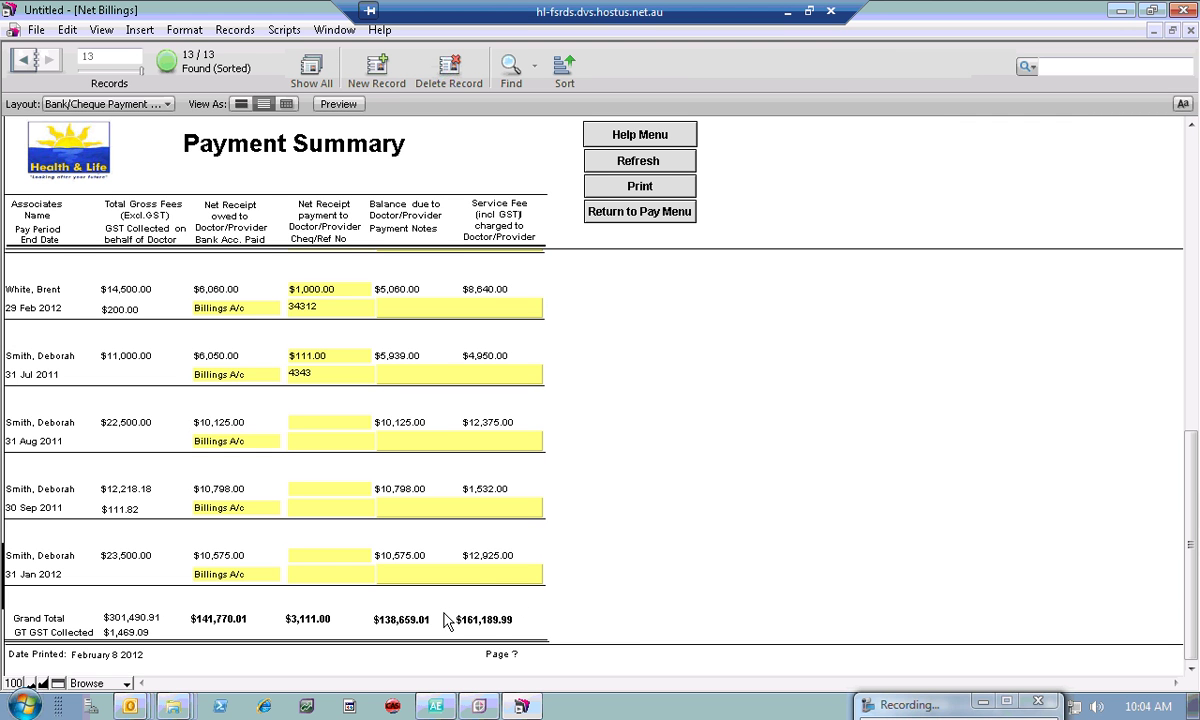
click(471, 577)
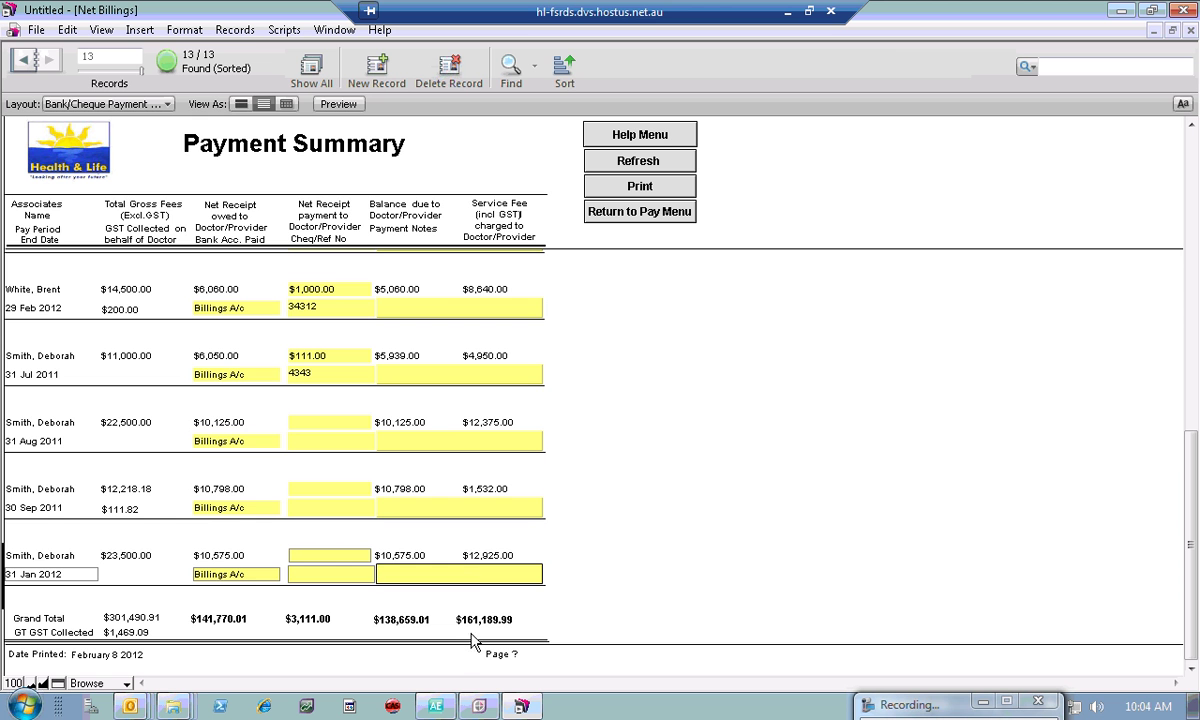
Step: Reopen the Calculation Sheet through the Doctor's Pays Menu and place the cursor in line 1's Gross Fees (GST Inclusive) field
click(628, 215)
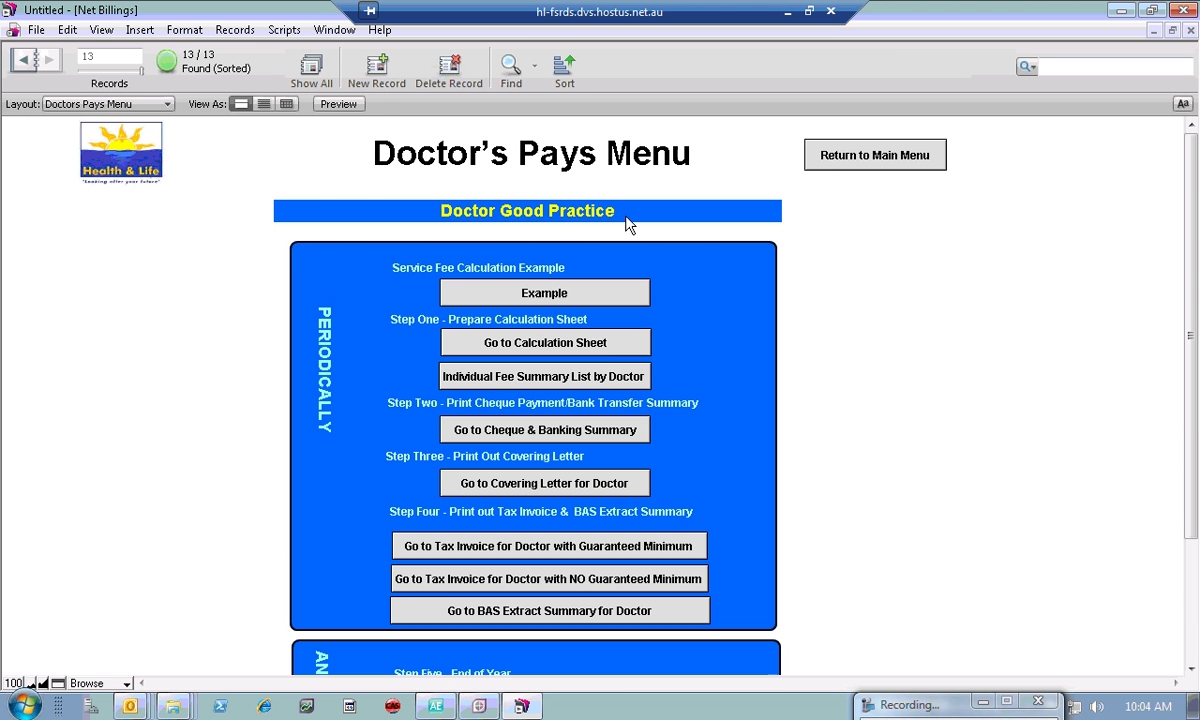
click(611, 342)
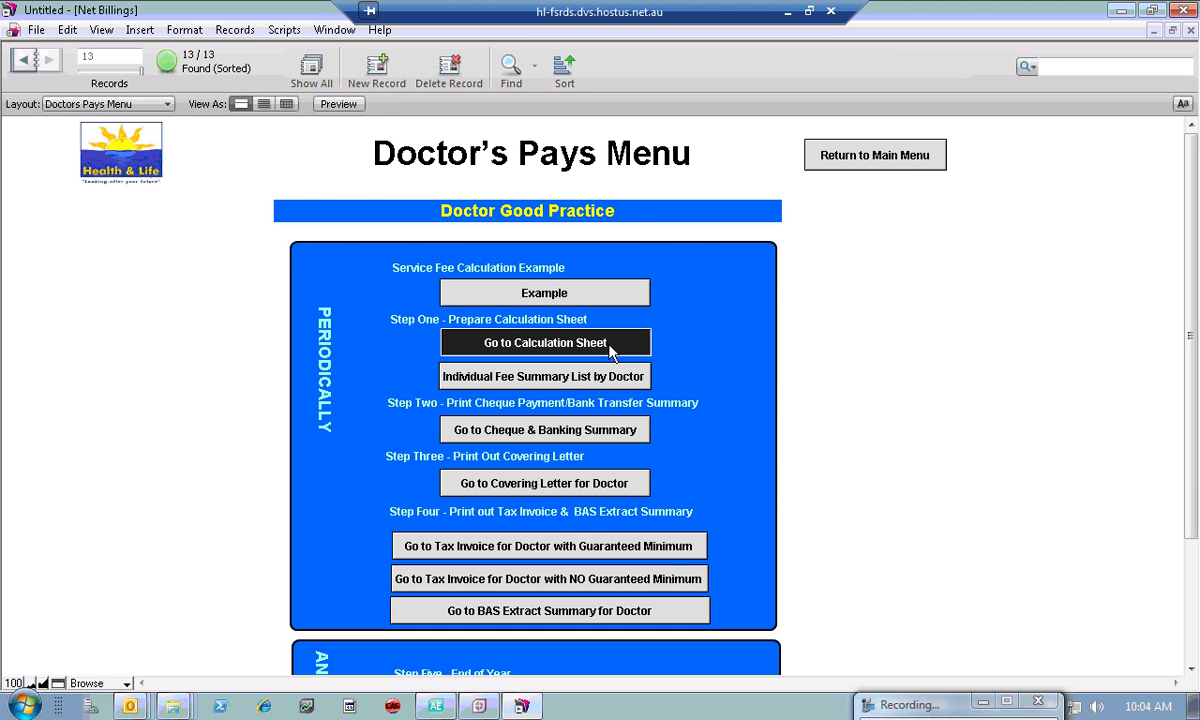
click(583, 384)
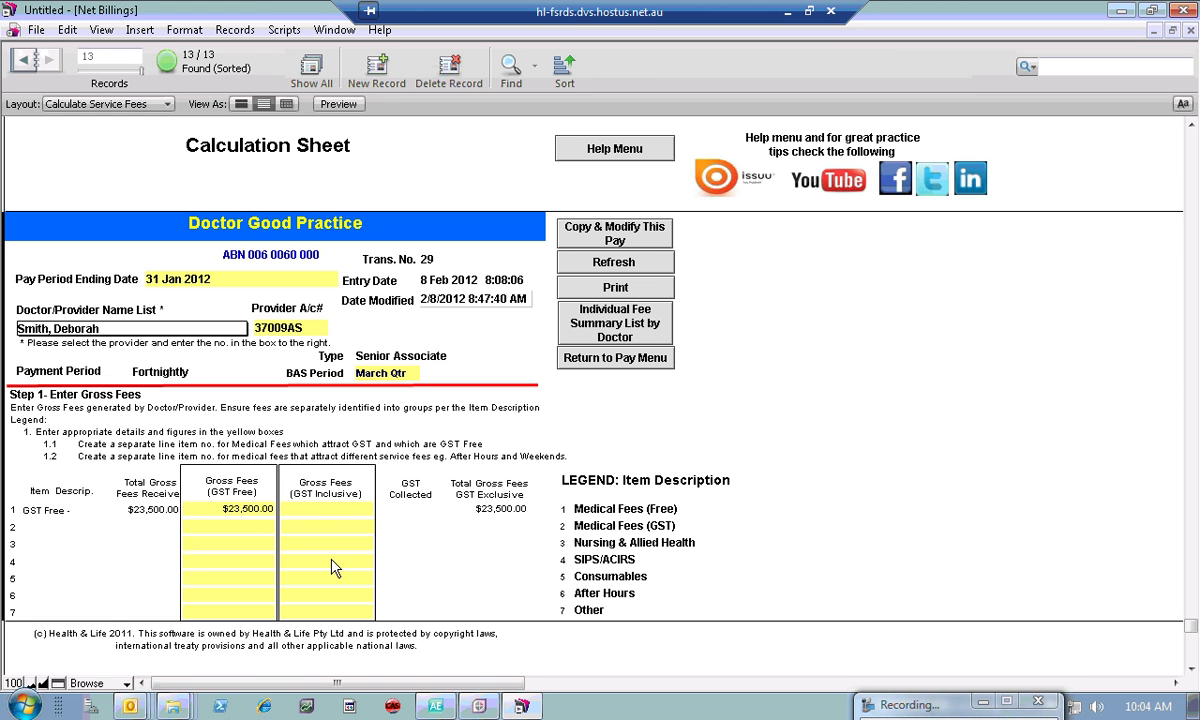
click(334, 526)
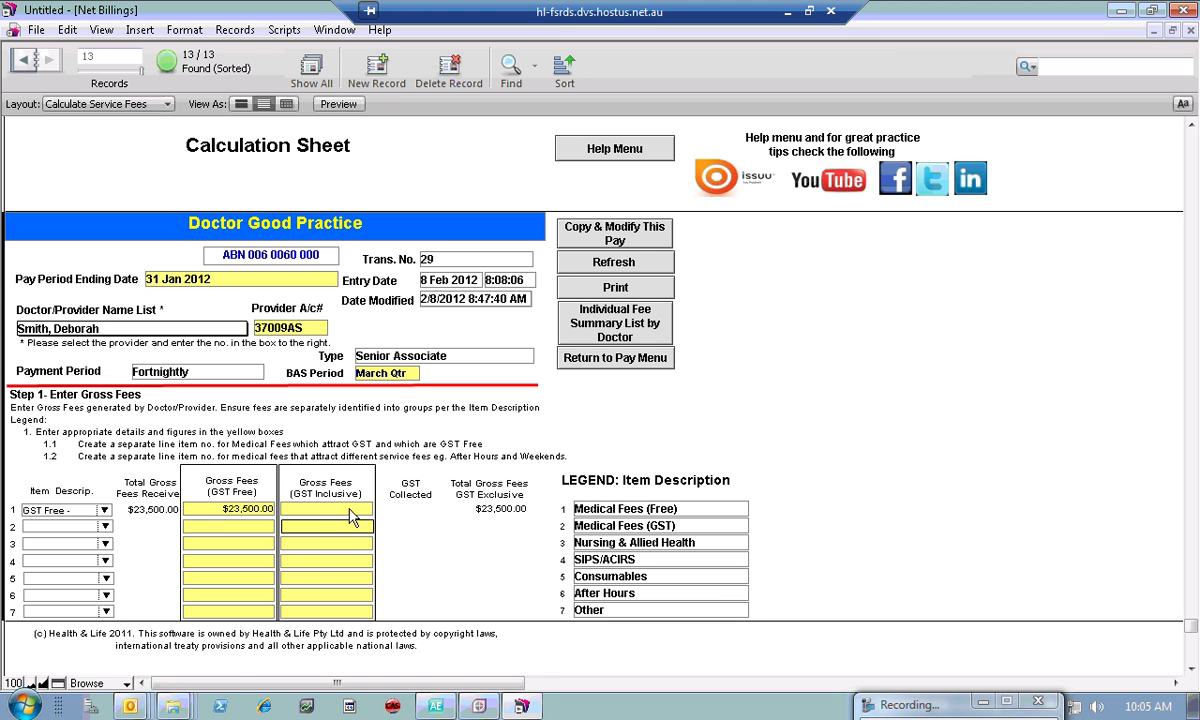
click(350, 509)
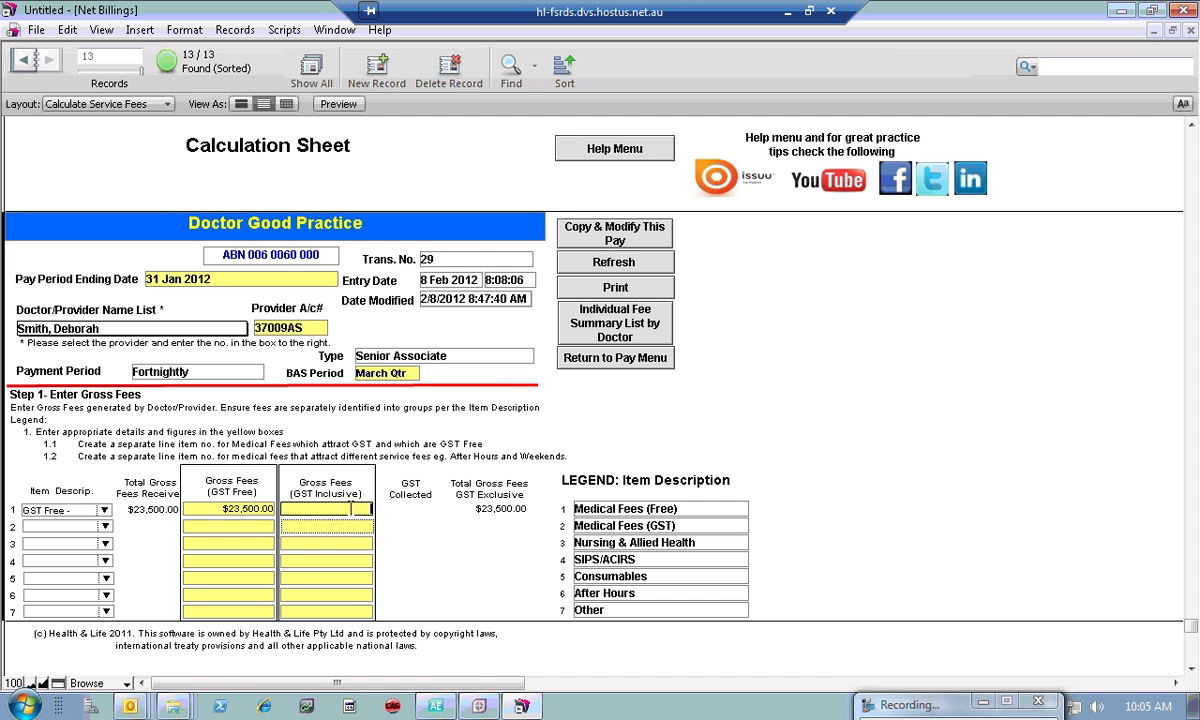